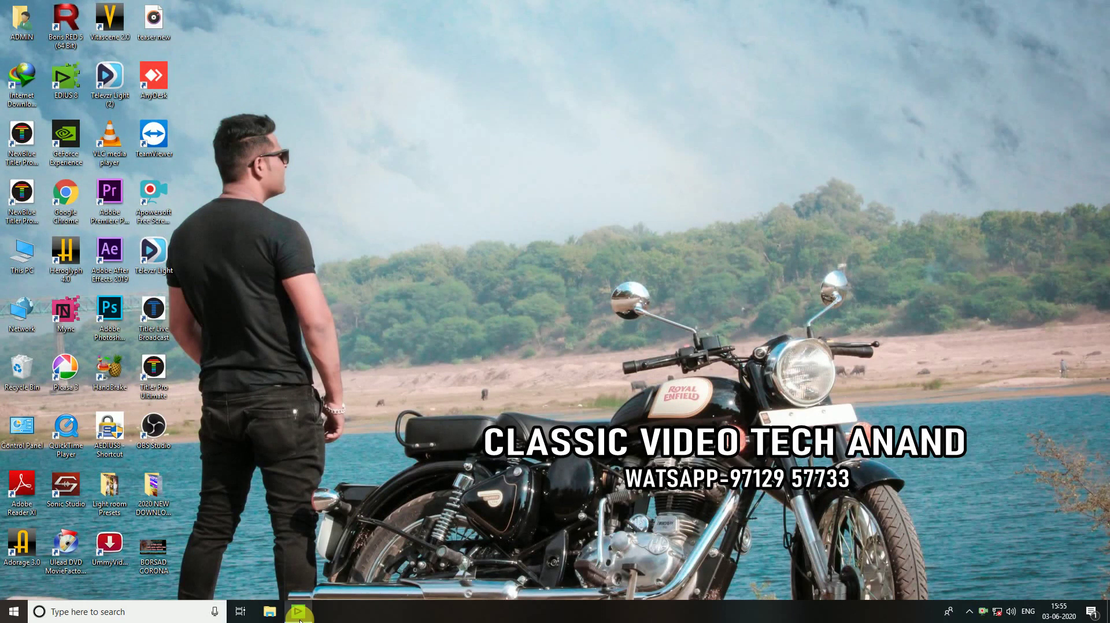
- Switch to EDIUS, open the NewBlue Essentials folder under CLASSIC TRANSITIONS PART 1 and widen the effects area
left_click(299, 620)
left_click_drag(581, 492, 597, 492)
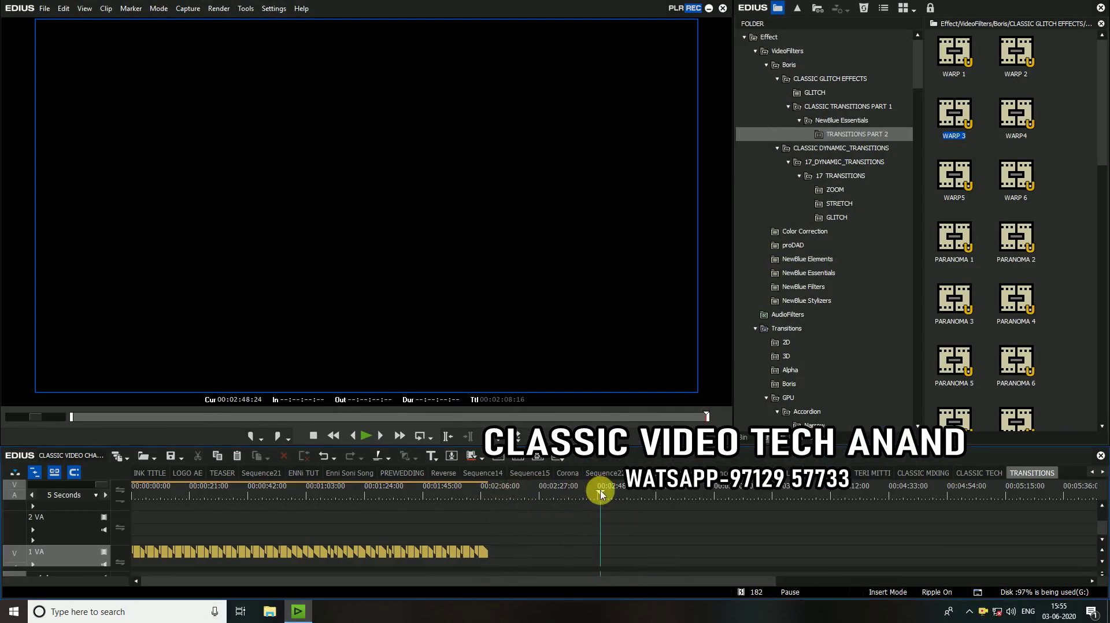
left_click(849, 120)
left_click(955, 70)
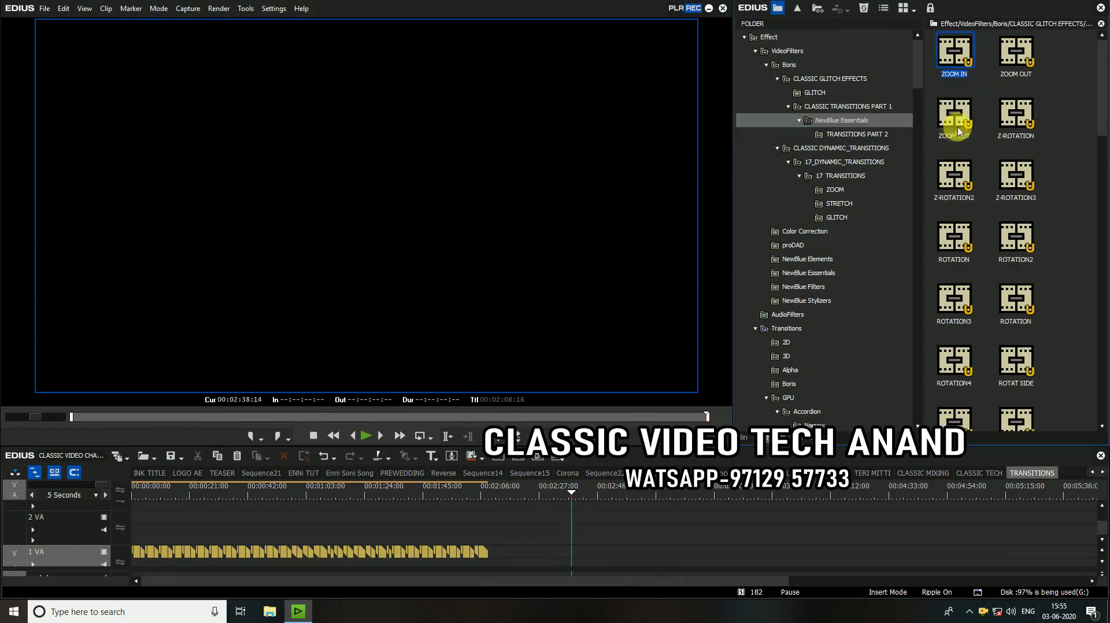
left_click_drag(738, 449, 673, 457)
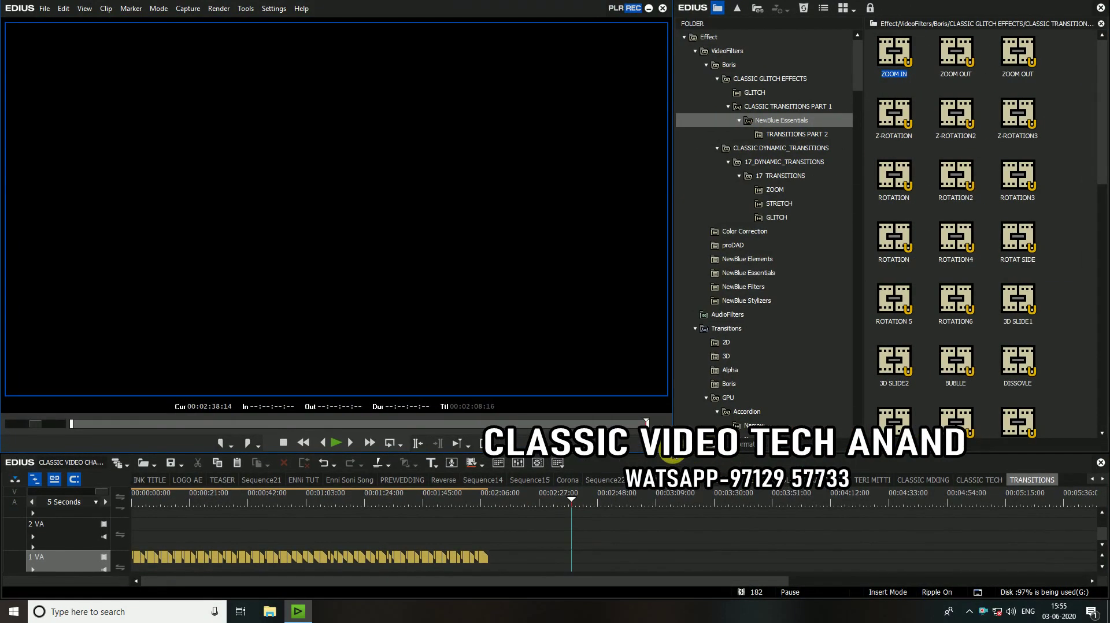
- Browse the NewBlue Essentials transition presets and open the TRANSITIONS PART 2 folder with its WARP 1 preset selected
left_click(900, 56)
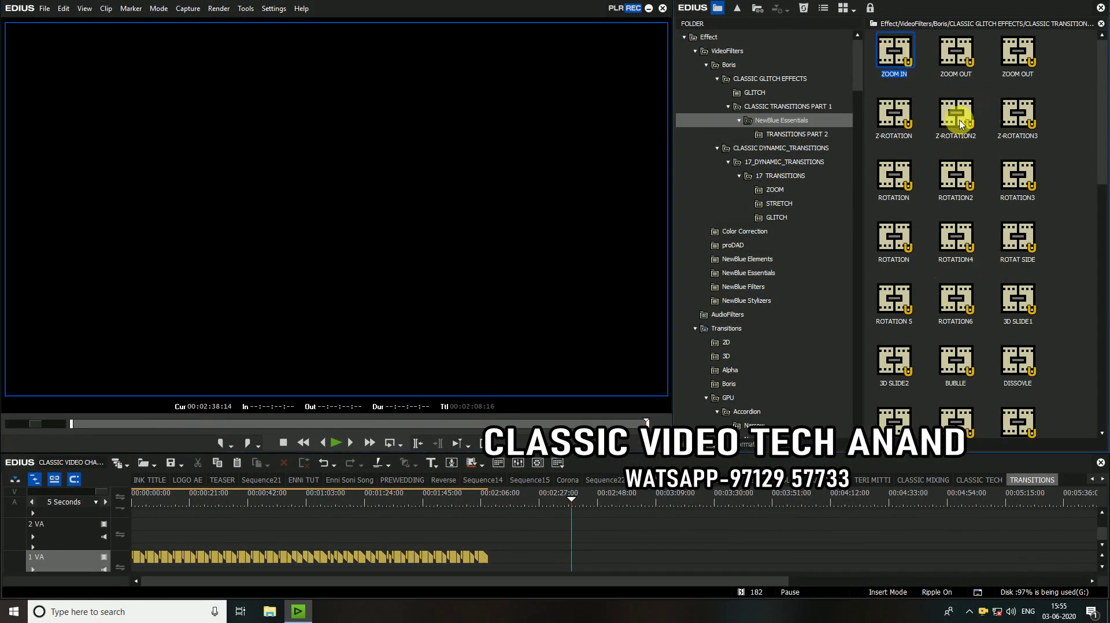
scroll(983, 144, "down", 5)
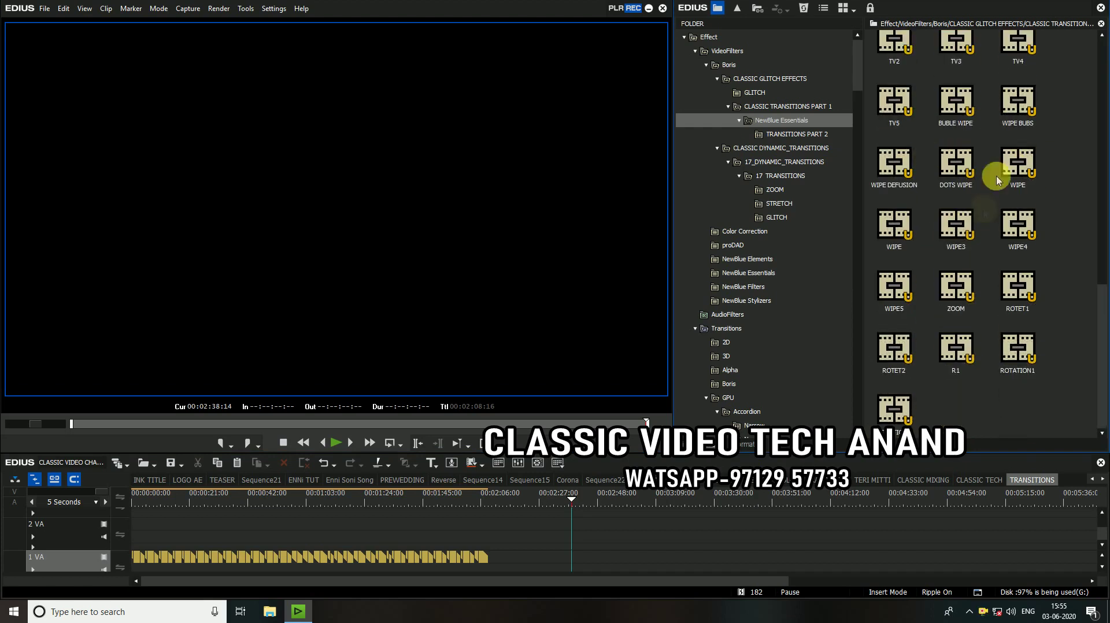
scroll(997, 181, "up", 5)
left_click(956, 115)
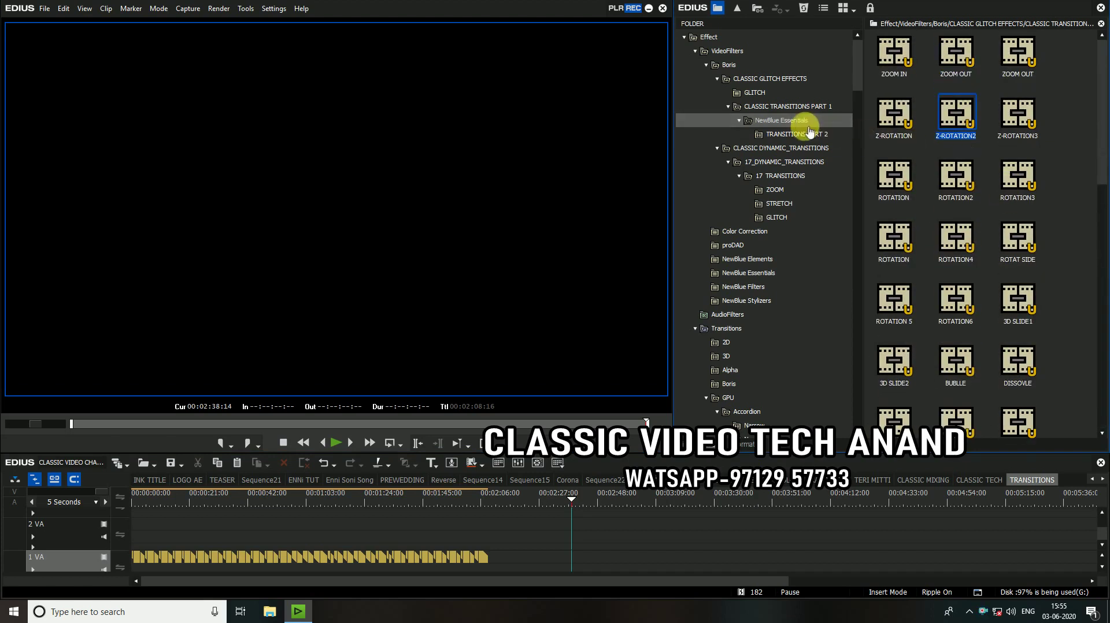
left_click(790, 136)
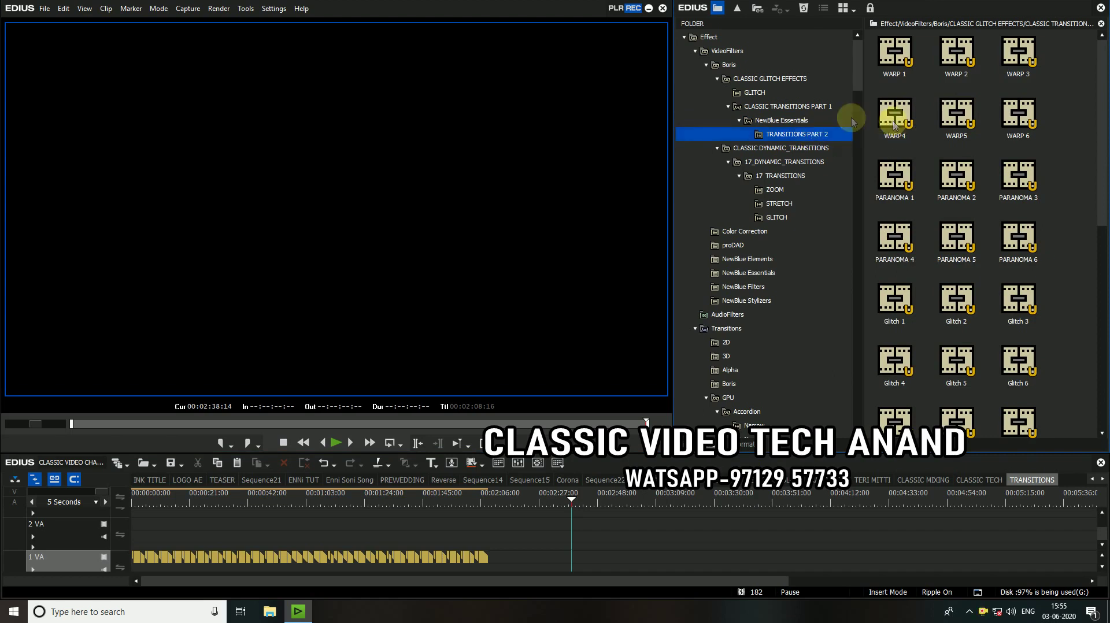
left_click(898, 54)
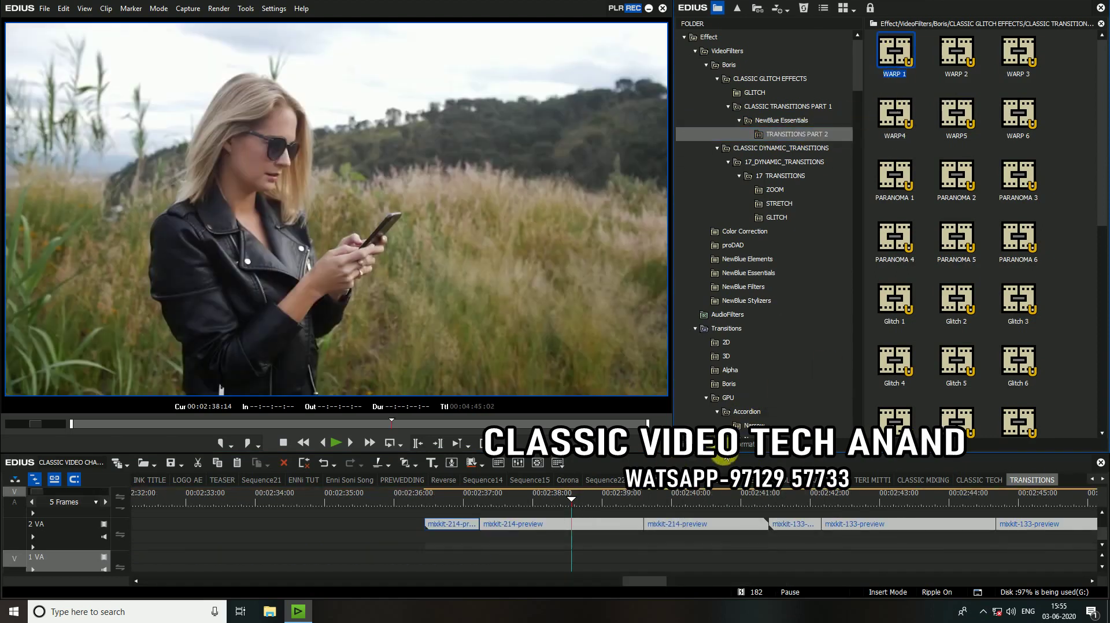
- Move the playhead to the start of the clips on track 2 VA and apply the WARP 1 preset to the first mixkit-214-preview cut
scroll(738, 538, "down", 4)
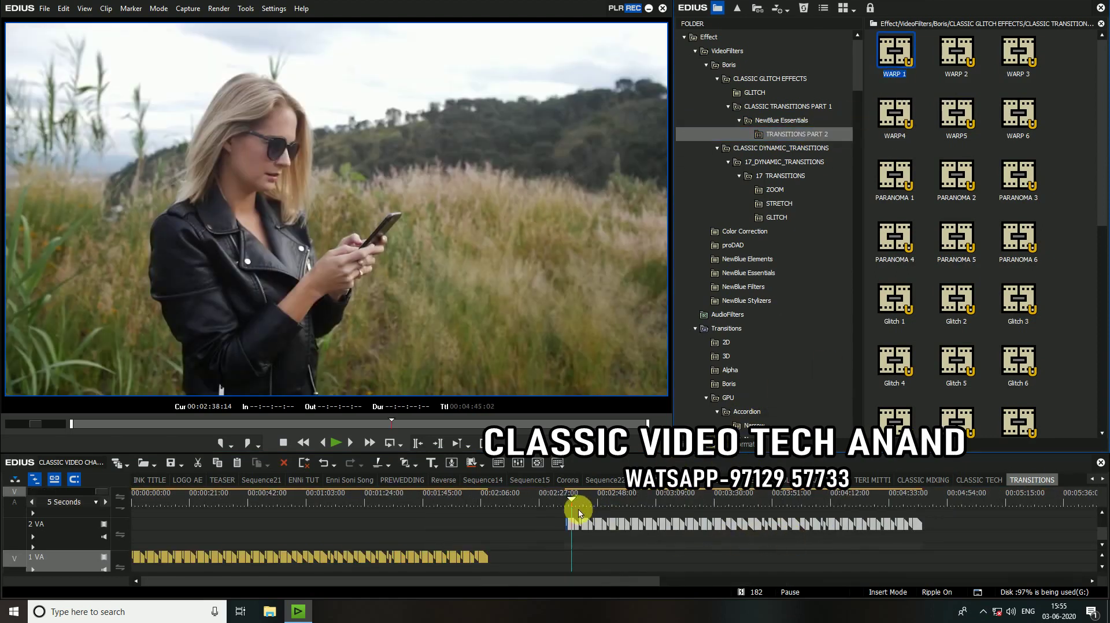
left_click(565, 499)
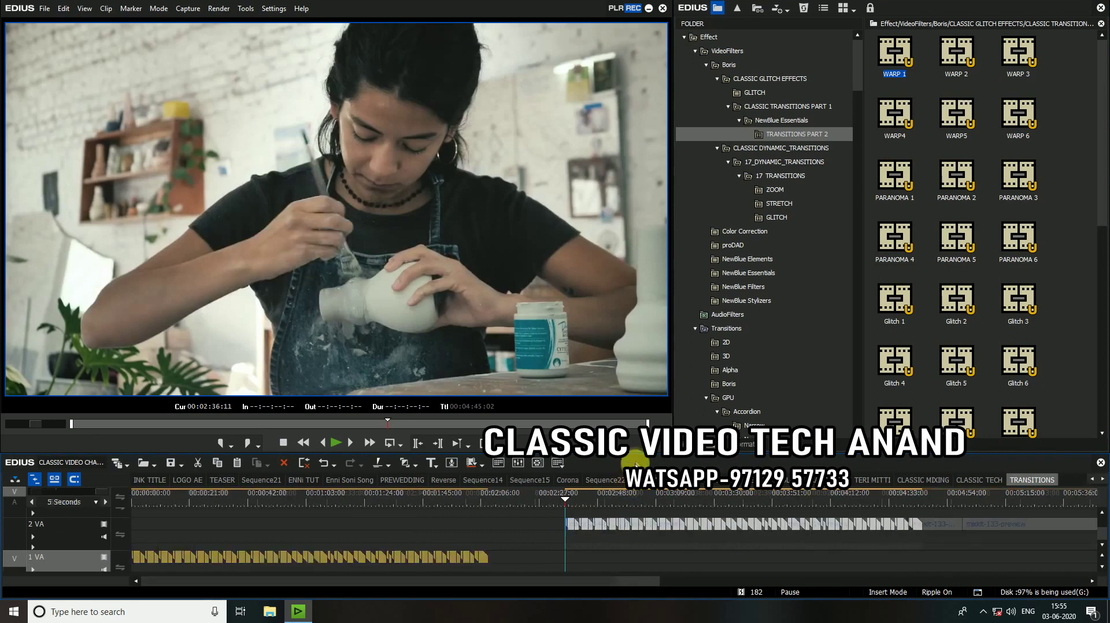
scroll(620, 522, "up", 4)
left_click(643, 525)
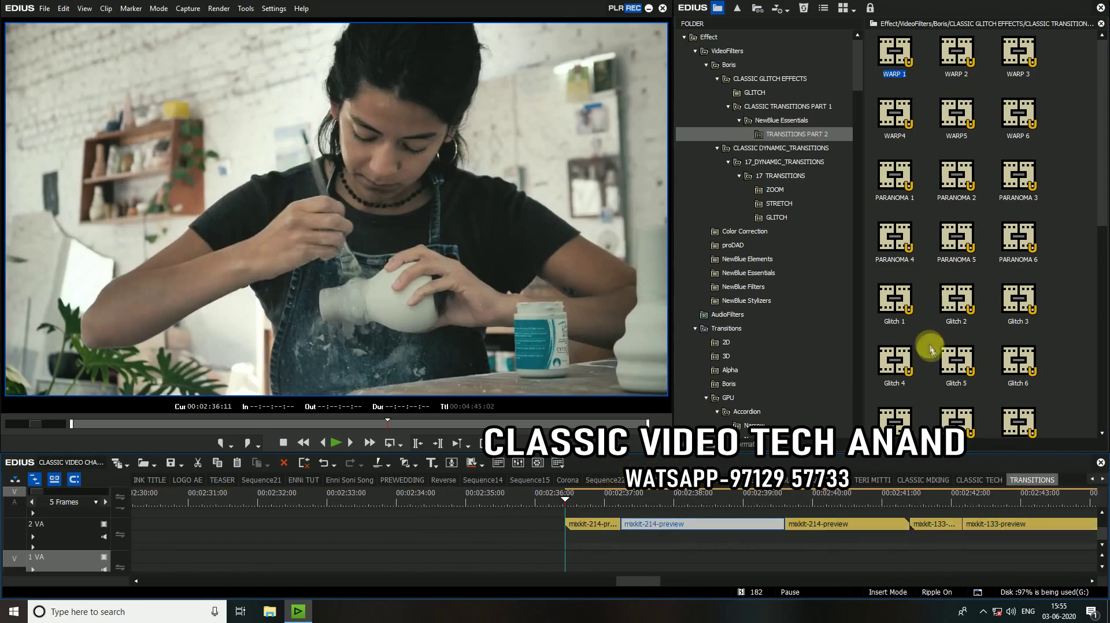
scroll(761, 417, "down", 3)
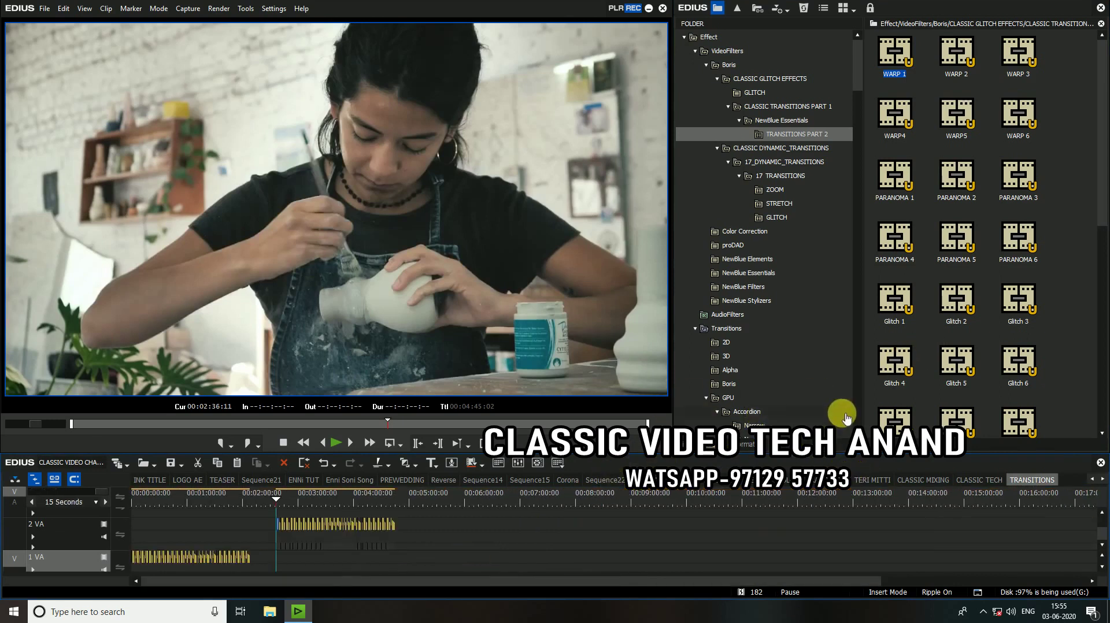
scroll(843, 415, "up", 2)
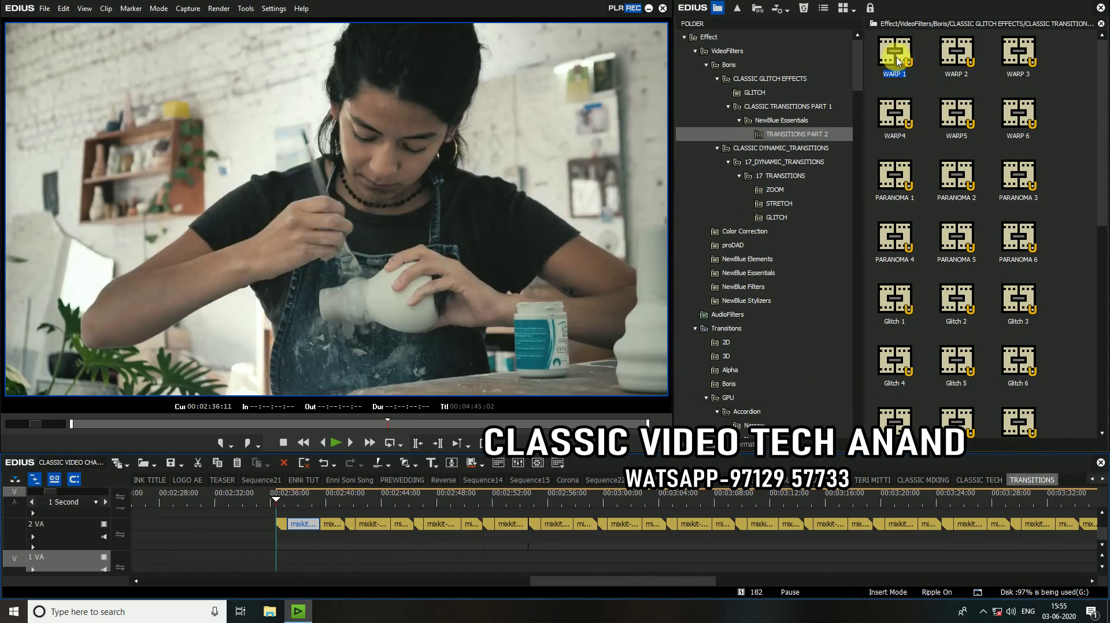
left_click_drag(898, 60, 292, 525)
scroll(479, 492, "up", 3)
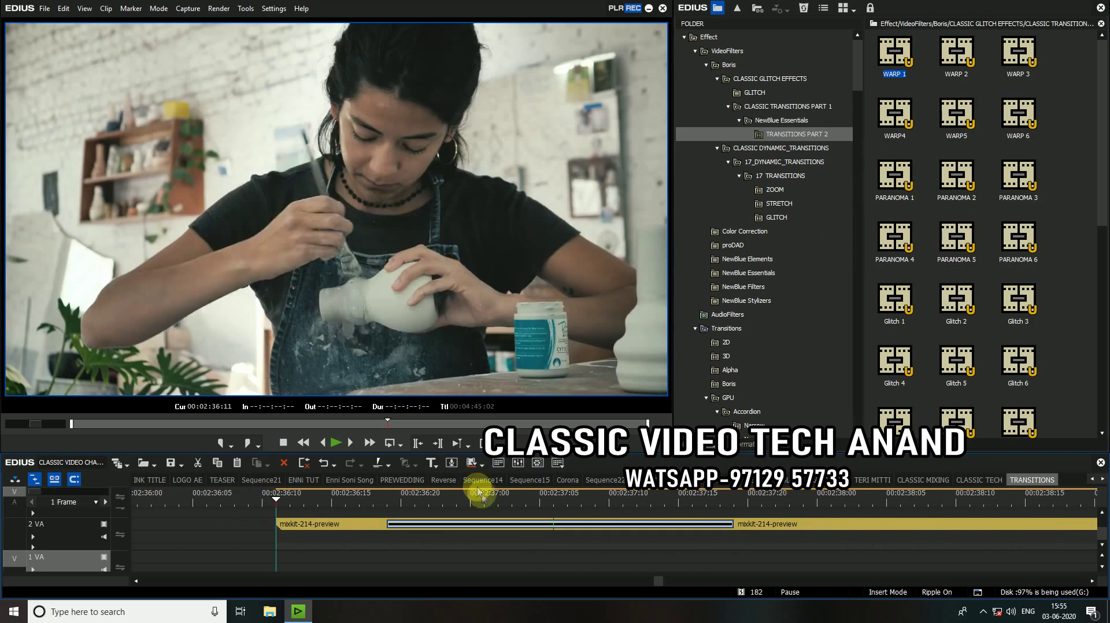
scroll(498, 511, "down", 2)
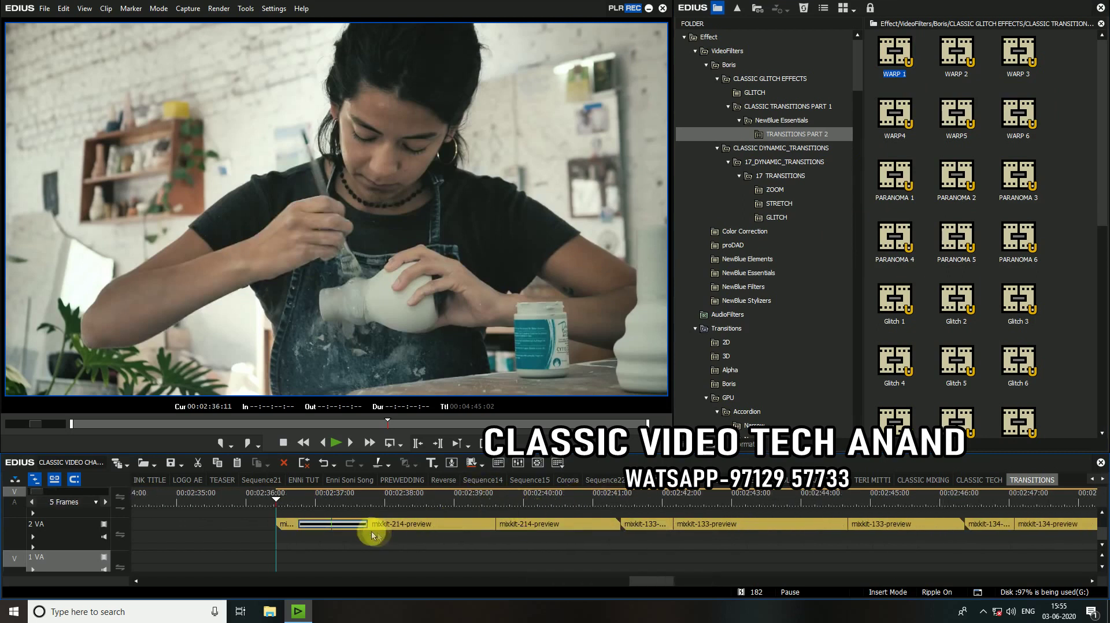
- Select track 2 VA and play back the WARP 1 transition at the first cut
left_click(84, 534)
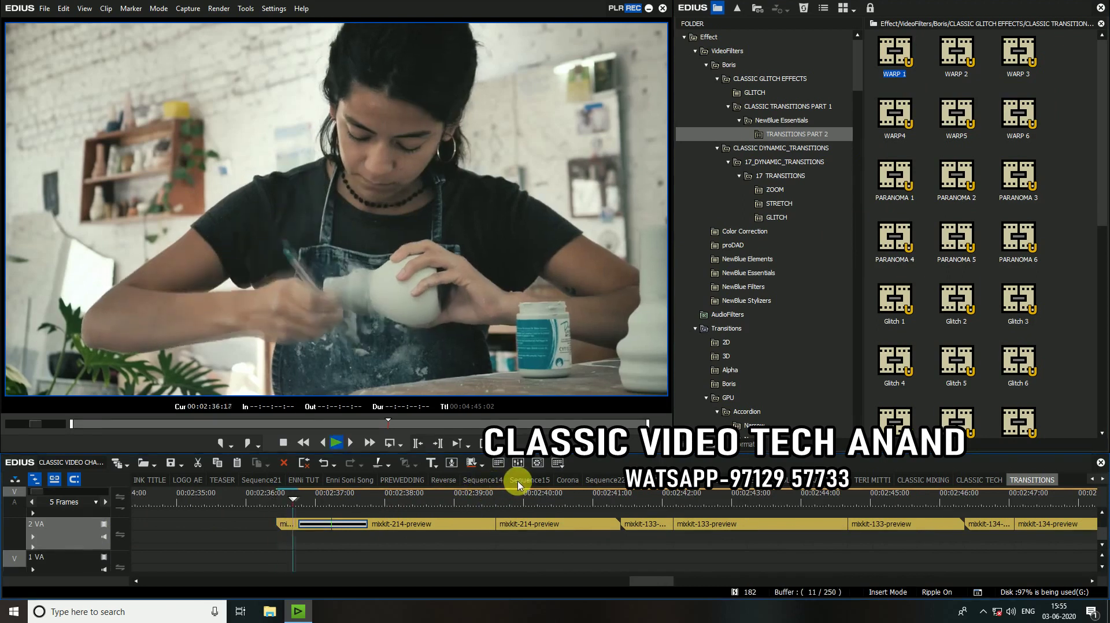
key("space")
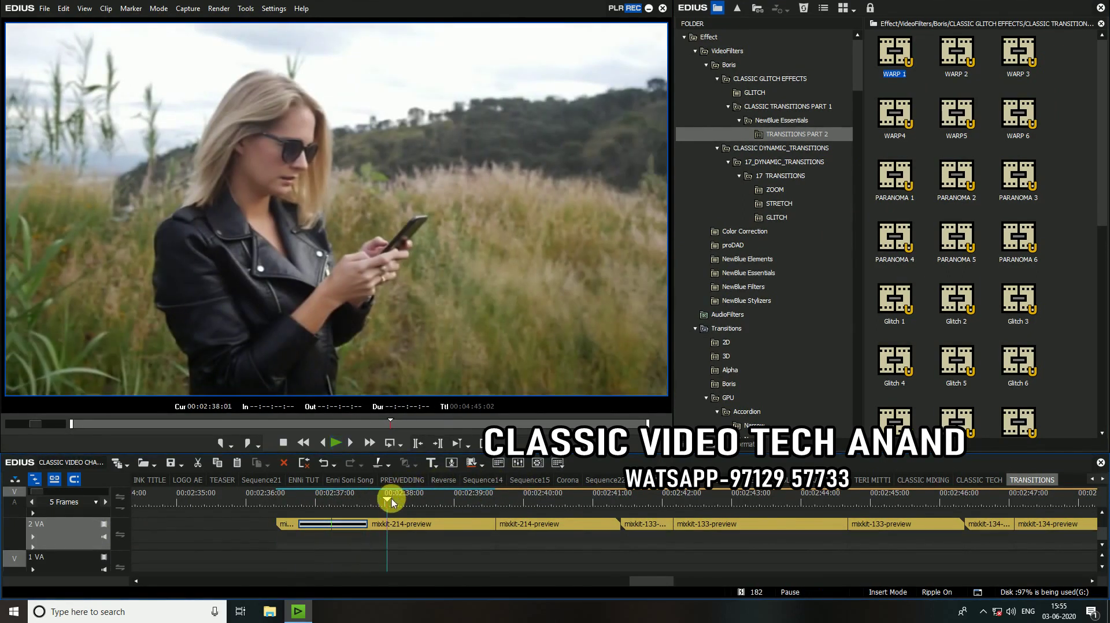
left_click_drag(391, 502, 382, 501)
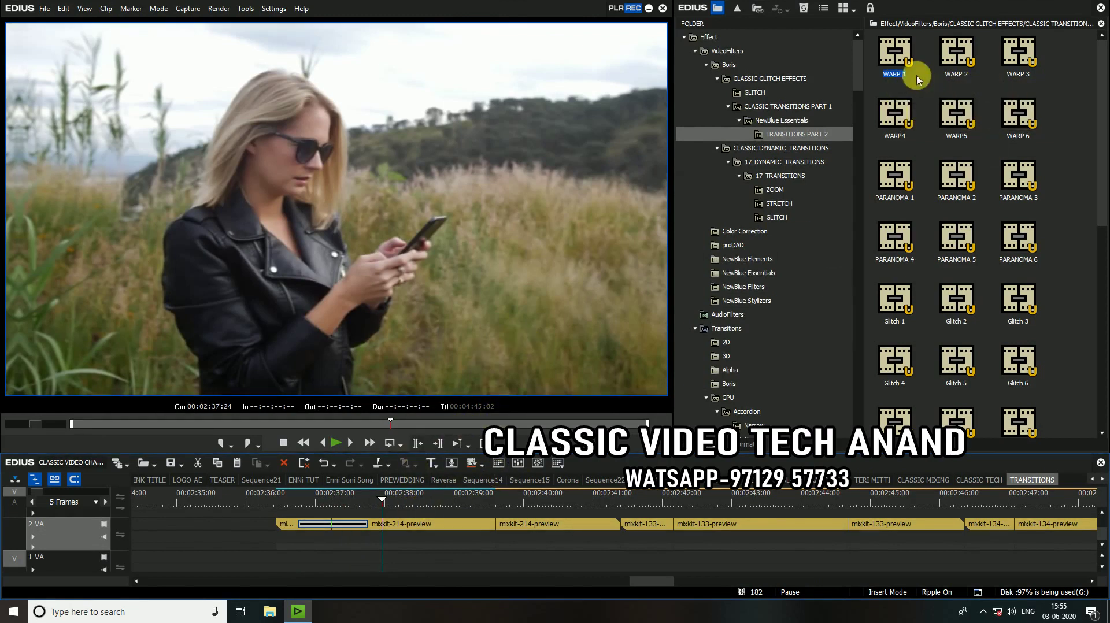
left_click_drag(347, 504, 298, 500)
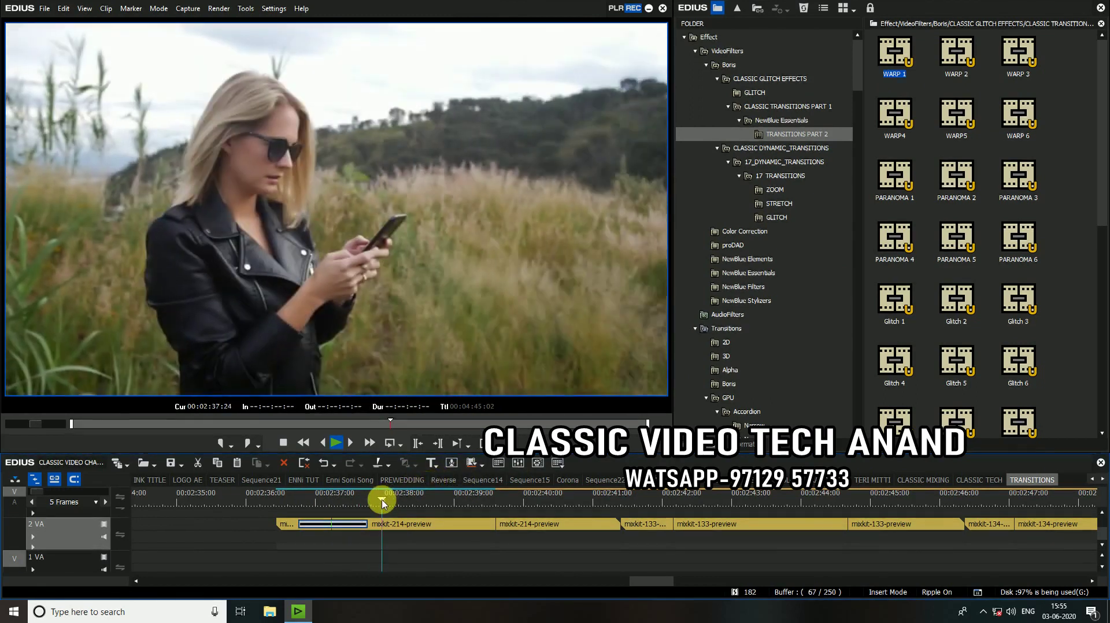
left_click(299, 503)
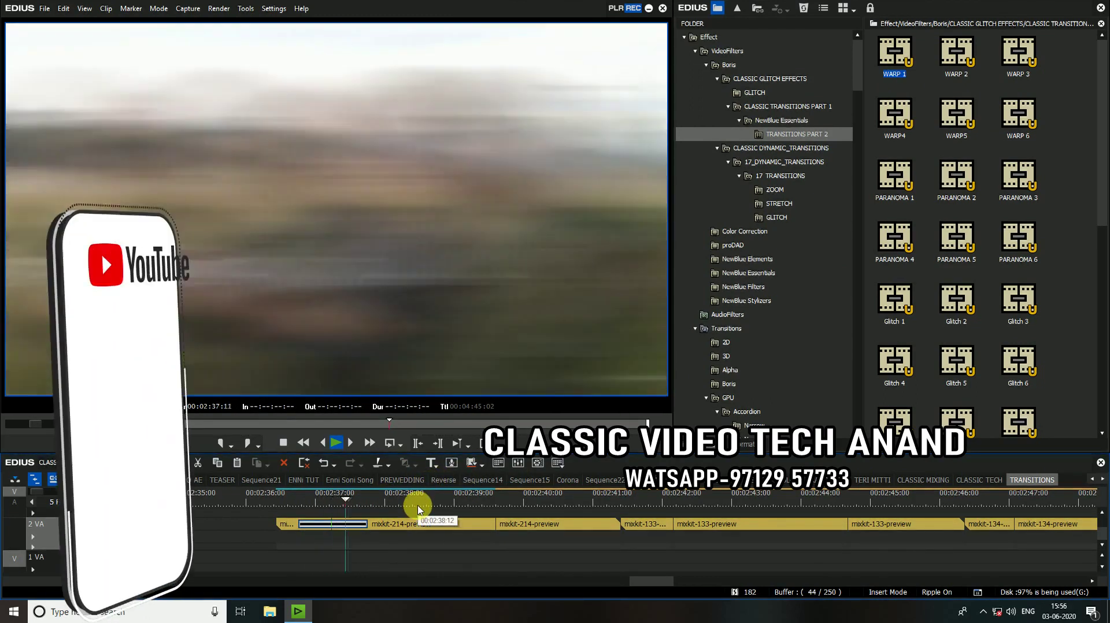
key("space")
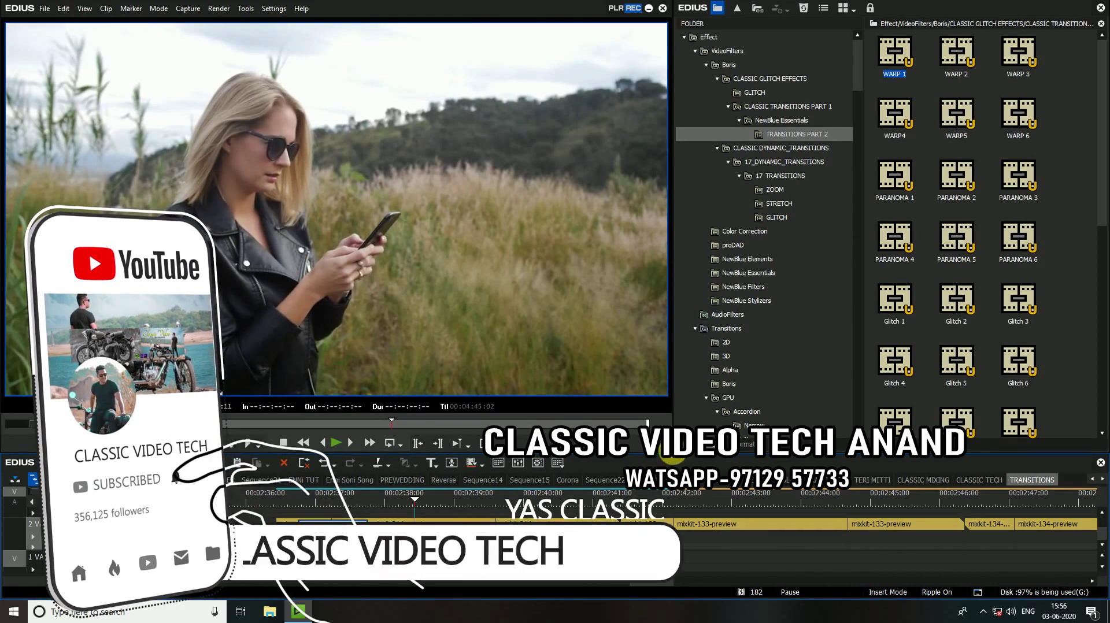
- Apply the WARP 2 preset to the second mixkit-214-preview cut on track 2 VA and play back the transition
left_click_drag(675, 455, 668, 411)
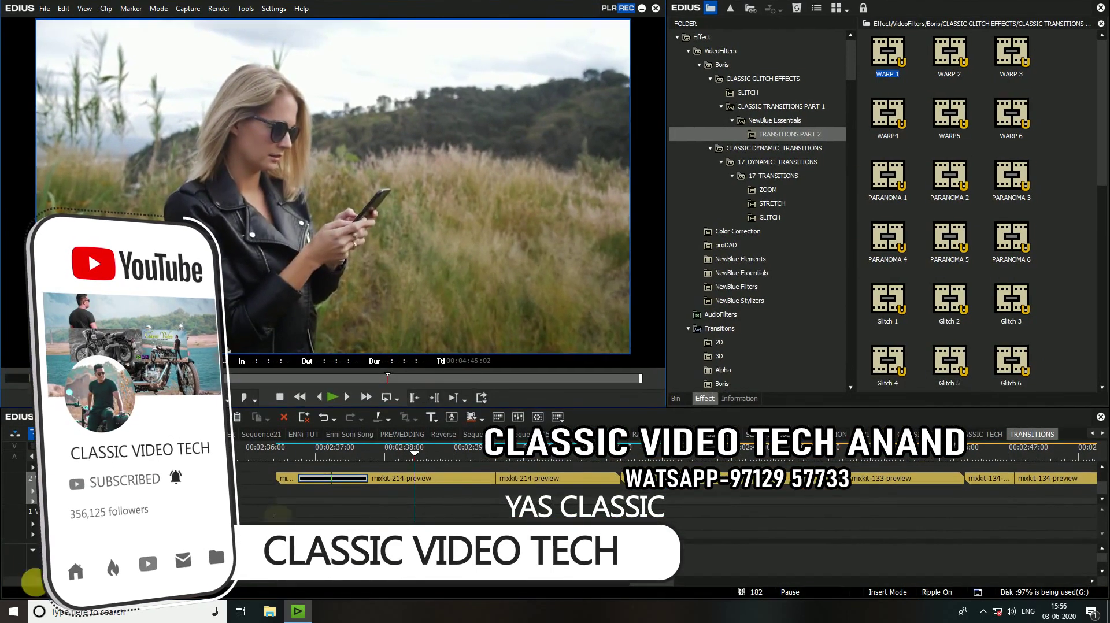
mouse_move(950, 55)
left_mouse_down()
mouse_move(983, 174)
mouse_move(471, 454)
mouse_move(496, 482)
mouse_move(521, 478)
left_mouse_up()
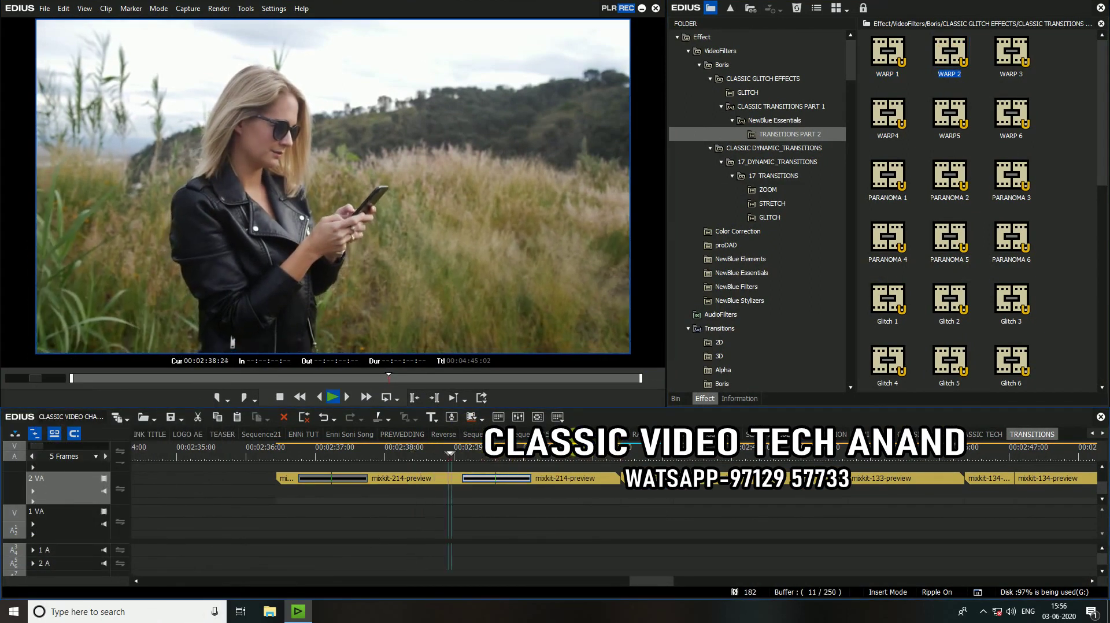
left_click(568, 458)
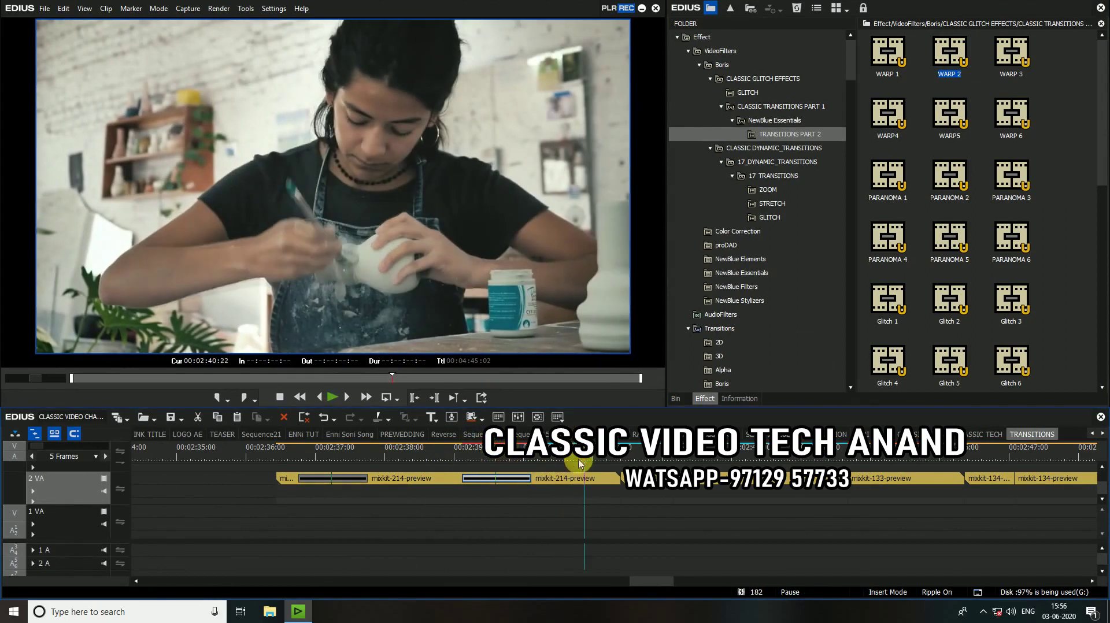
left_click_drag(584, 460, 284, 460)
key("space")
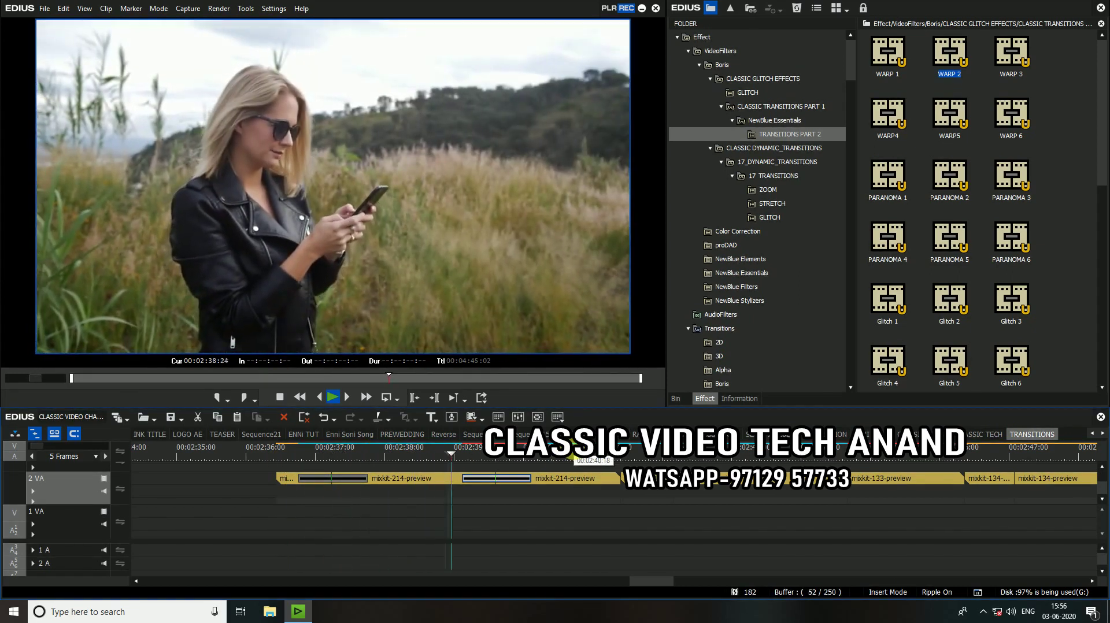
key("space")
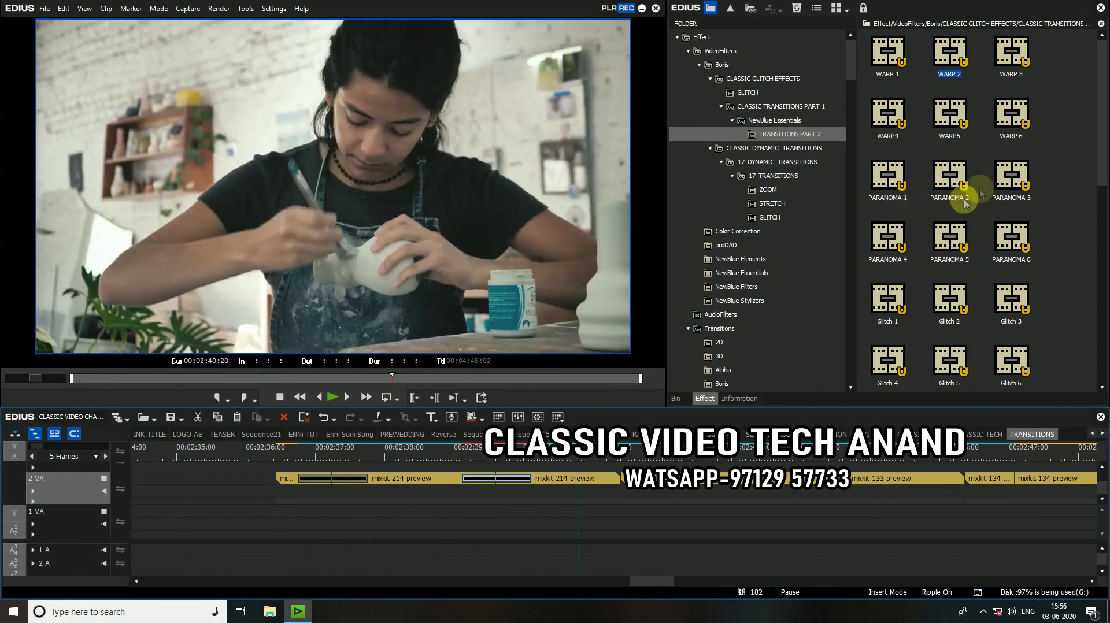
- Apply the PARANOMA 1 and PARANOMA 2 presets to the two cuts between the mixkit-133-preview clips on track 2 VA
left_click(891, 187)
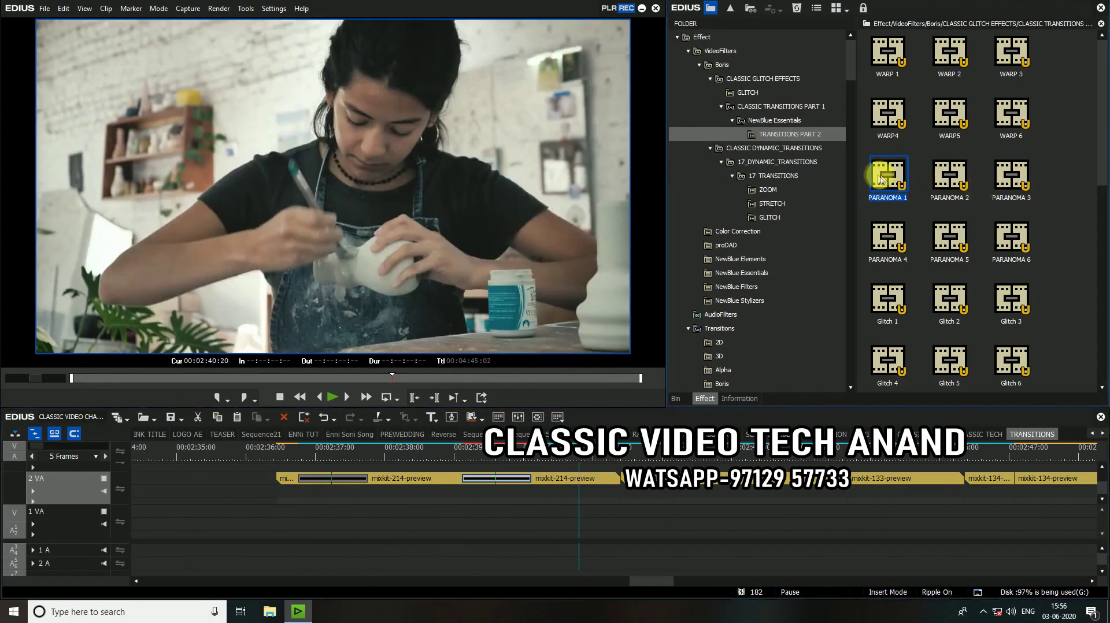
mouse_move(888, 184)
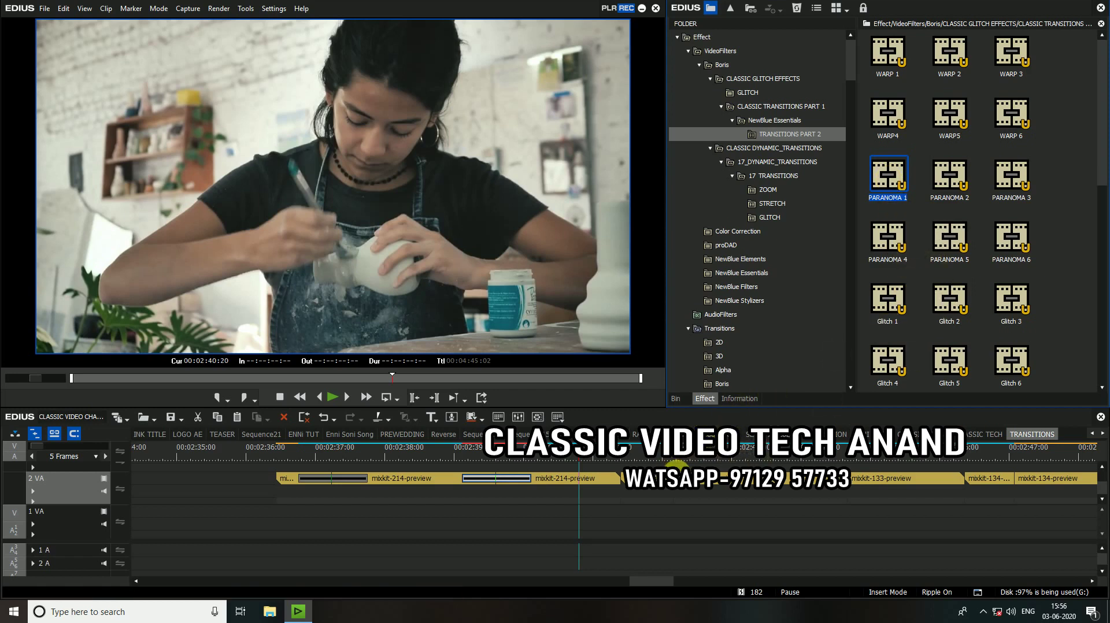
left_click_drag(953, 177, 852, 479)
scroll(801, 467, "down", 6)
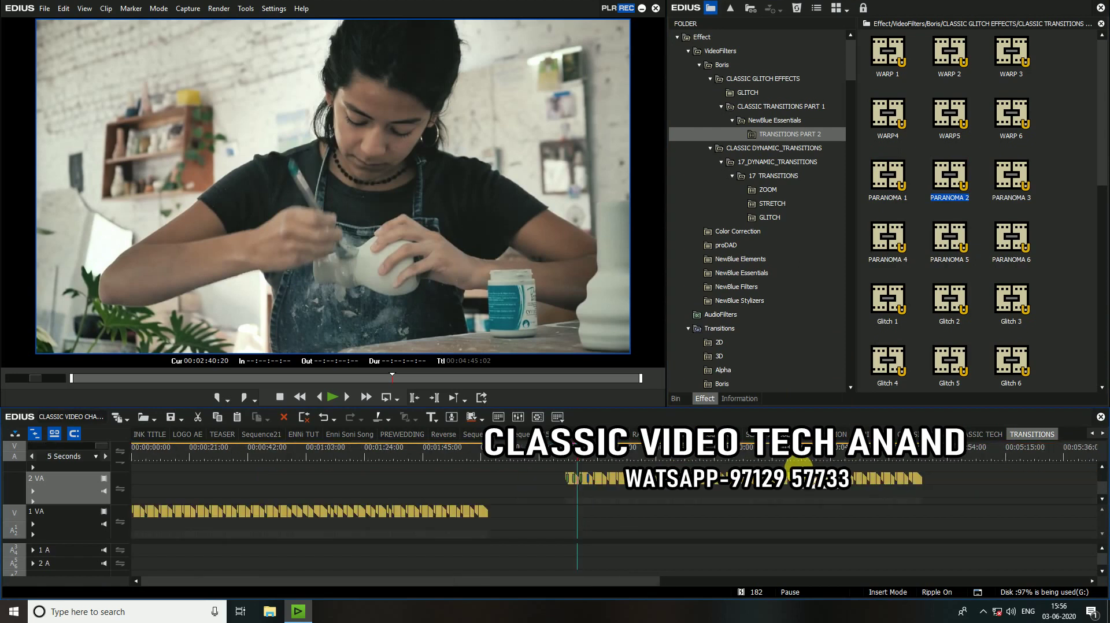
scroll(799, 466, "up", 5)
scroll(719, 471, "down", 6)
scroll(578, 481, "up", 6)
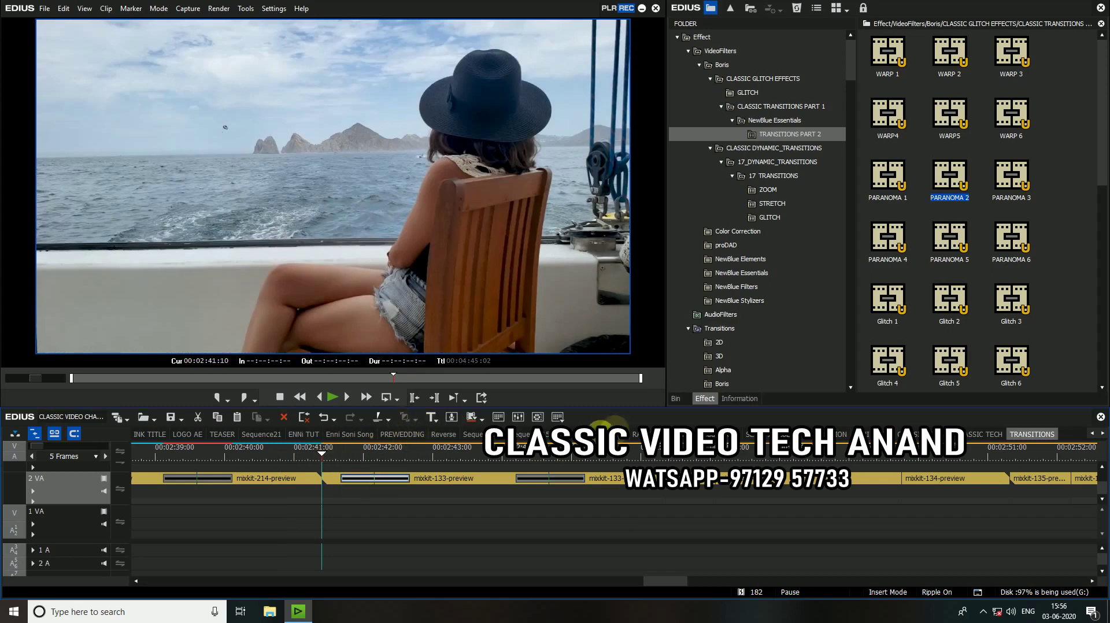
- Enlarge the preview area and review the applied transitions on track 2 VA by scrubbing and playing the timeline
left_click_drag(665, 411, 675, 462)
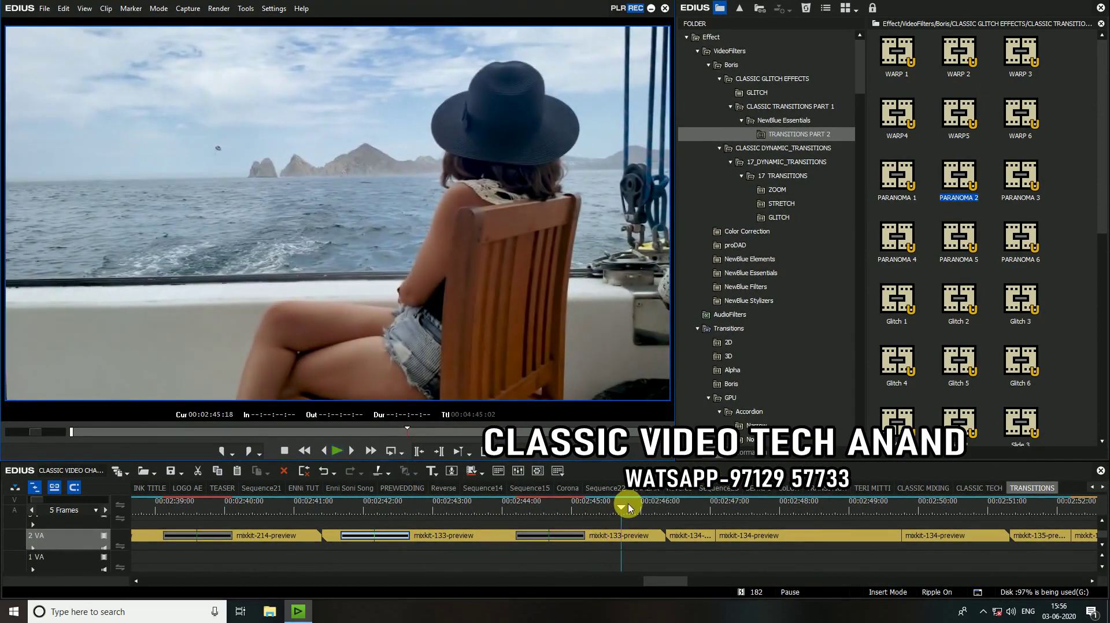
left_click_drag(629, 507, 337, 528)
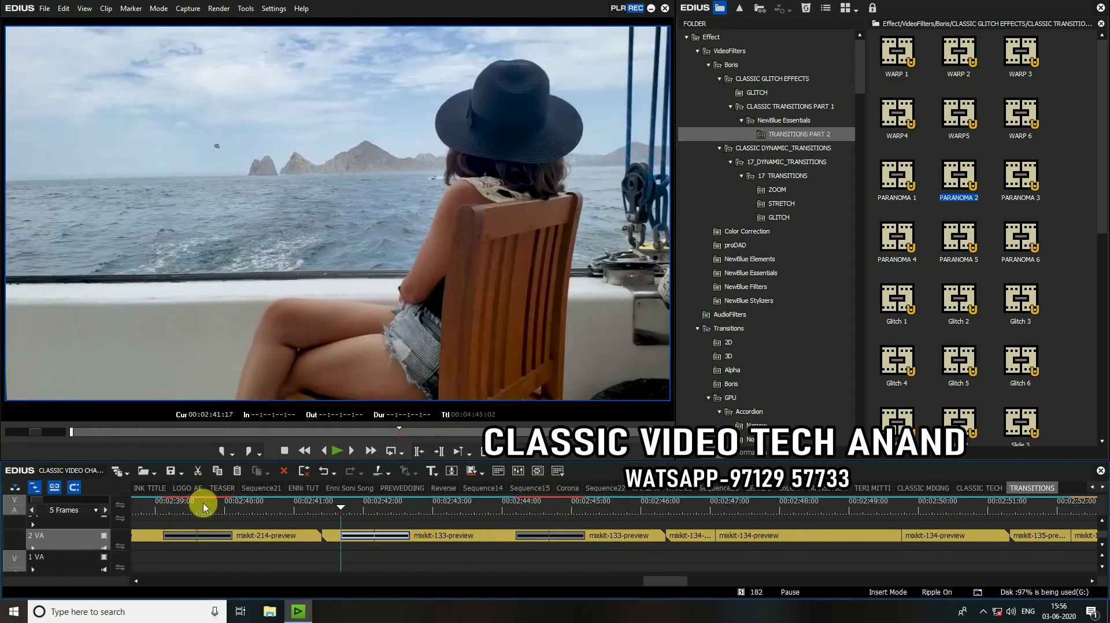
left_click_drag(260, 507, 151, 508)
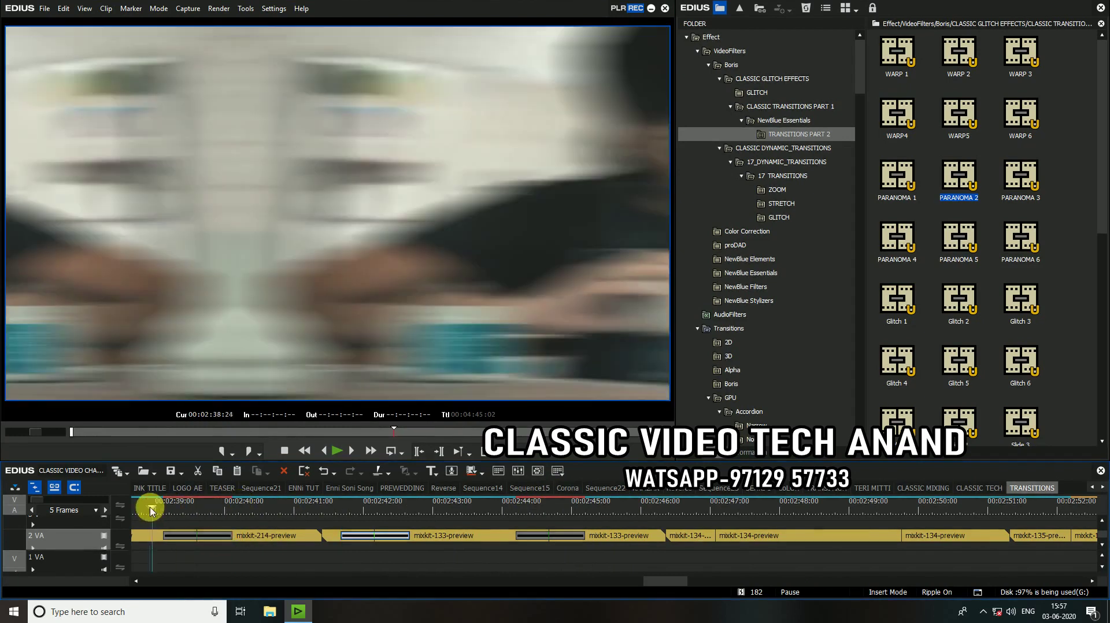
key("space")
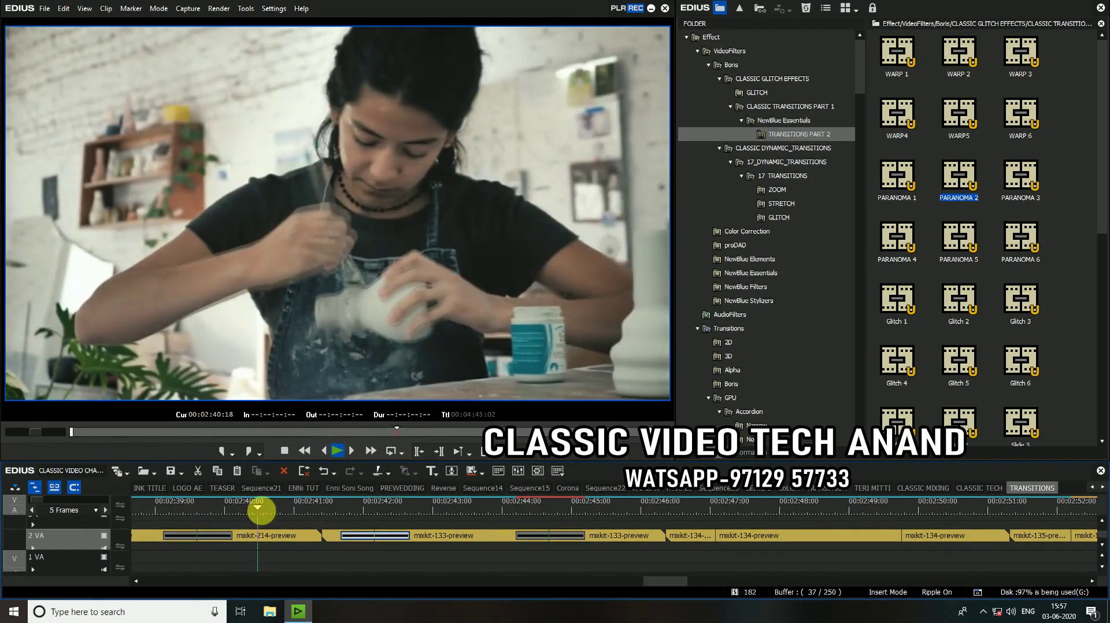
left_click_drag(258, 510, 241, 511)
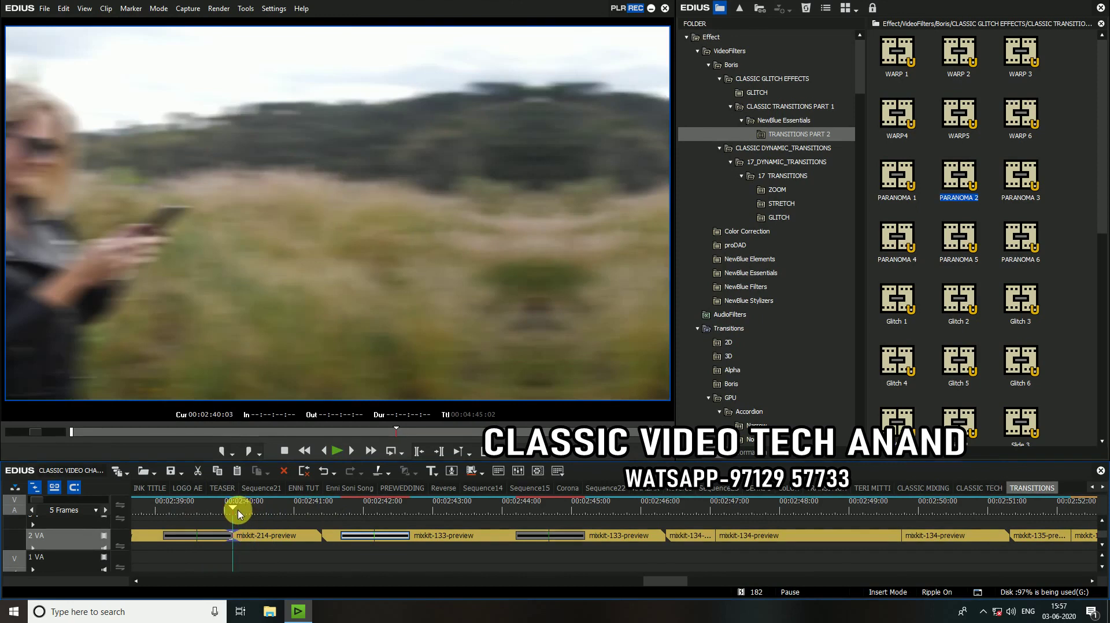
- Mark the range from 00:02:39:03 to 00:02:40:03 around the WARP 2 transition and render it onto the timeline
key("o")
scroll(312, 528, "down", 3)
left_click(294, 504)
key("i")
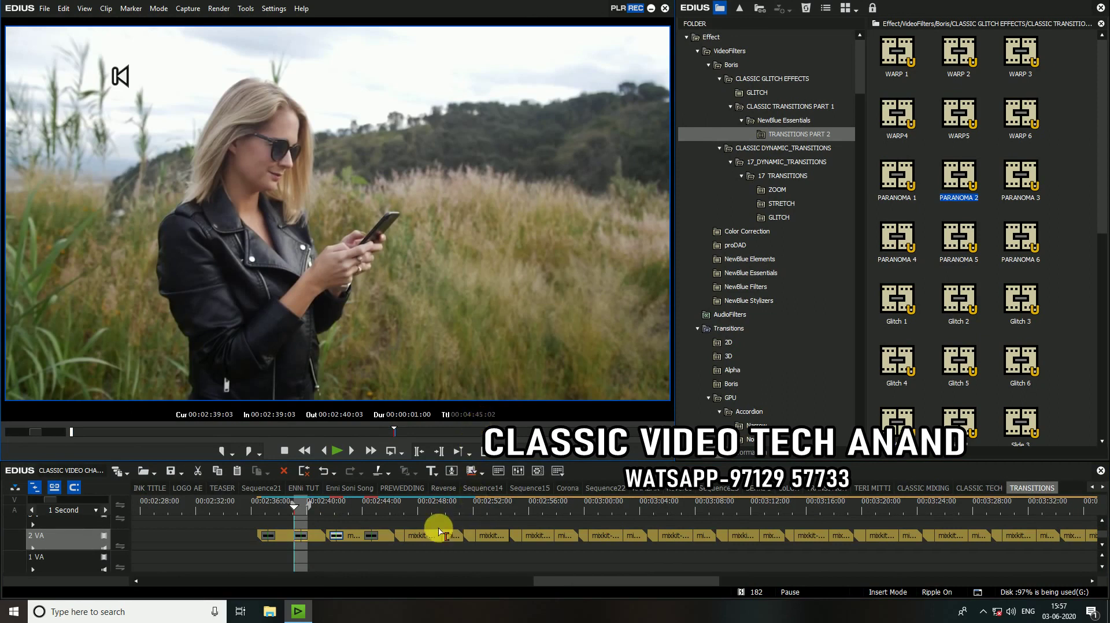
key("shift+q")
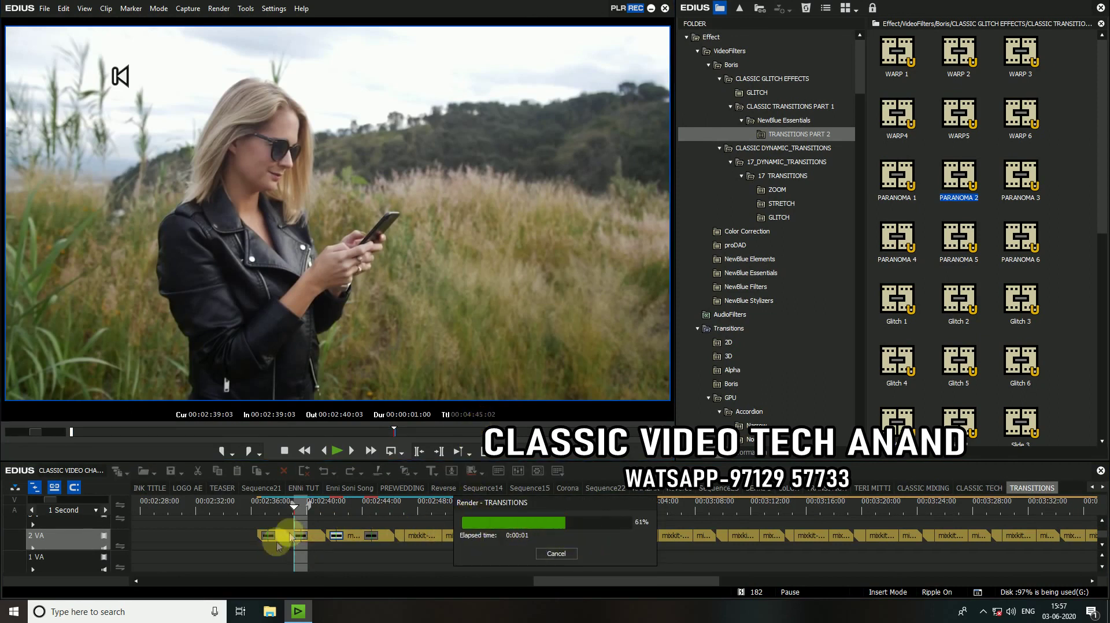
scroll(376, 525, "up", 3)
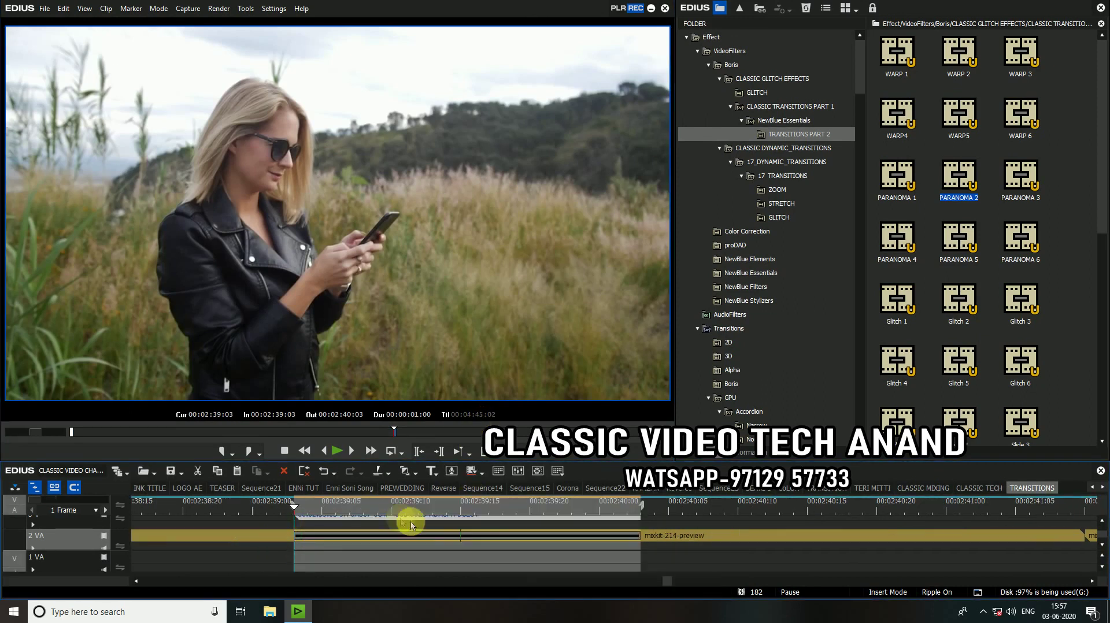
- Enlarge the timeline area to show the rendered clip on track 3 V and play back the rendered WARP 2 transition
left_click_drag(674, 461, 665, 354)
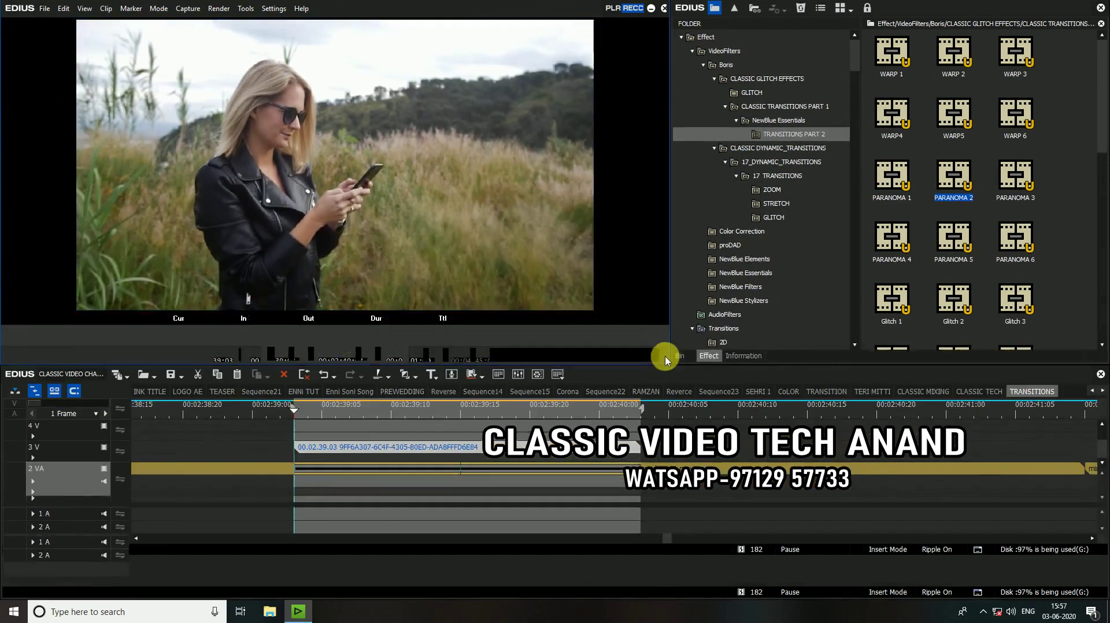
left_click(399, 461)
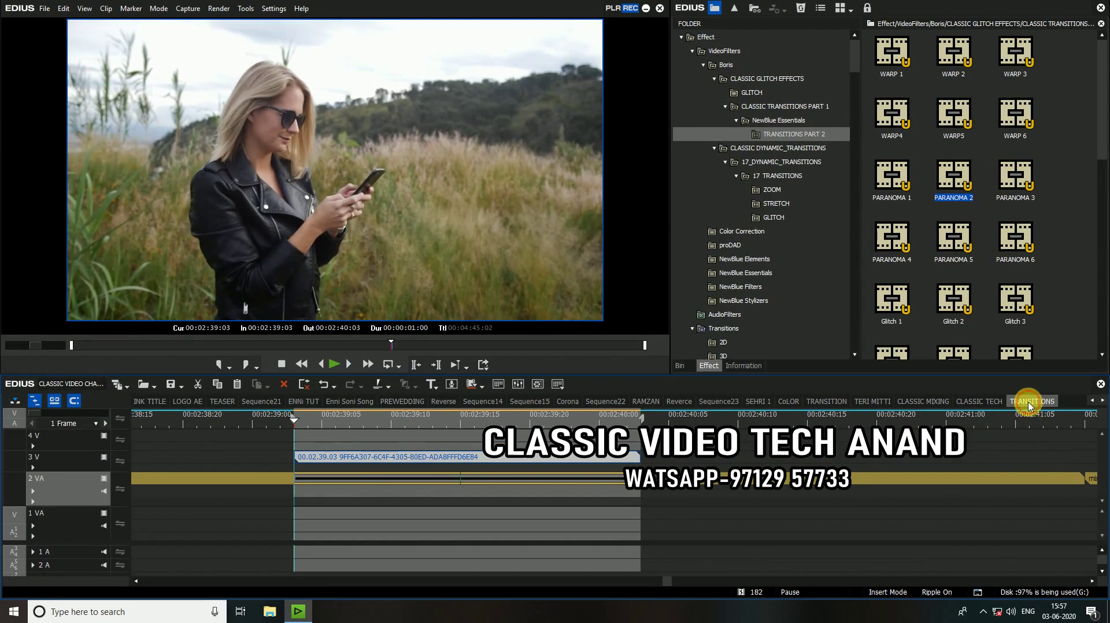
key("space")
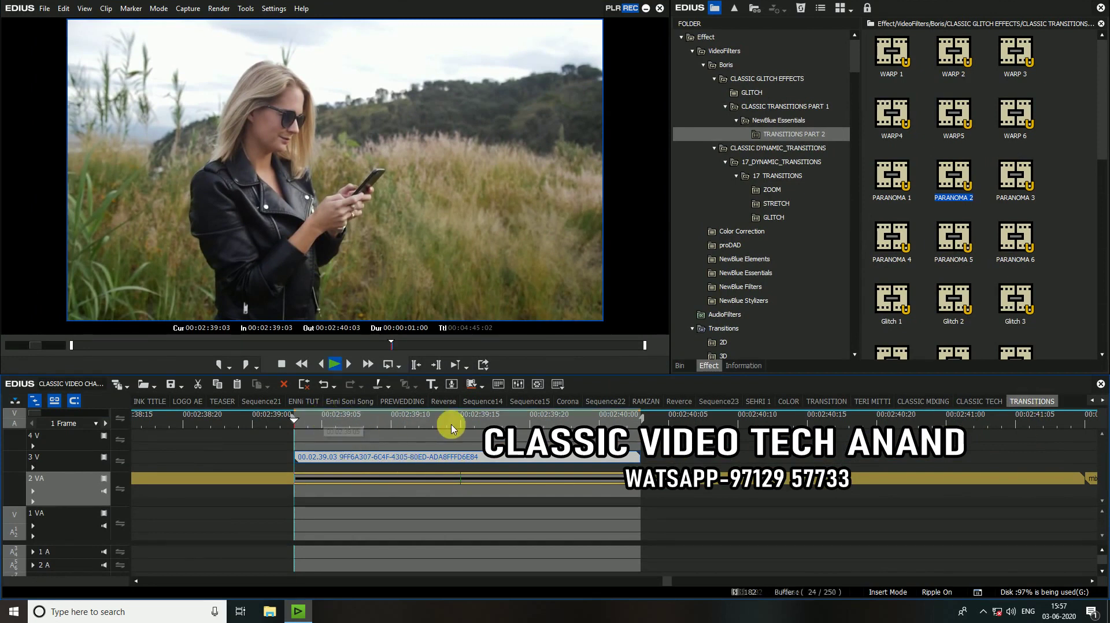
left_click(267, 418)
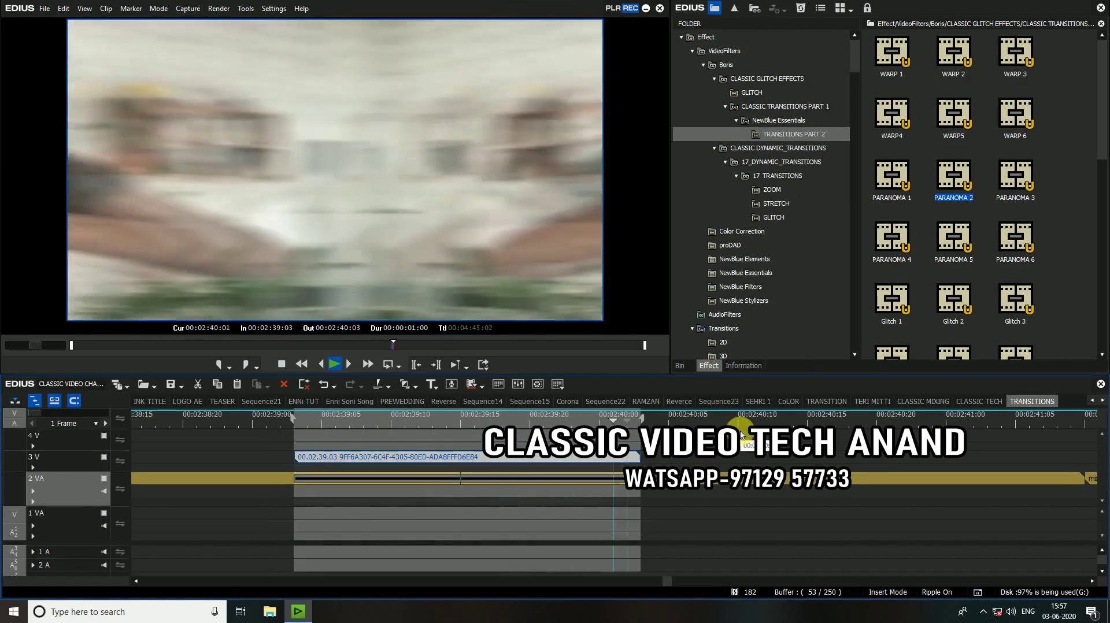
key("space")
- Enlarge the preview area slightly and browse the TRANSITIONS PART 2 presets from Glitch 1 to Lance 2
scroll(777, 438, "down", 2)
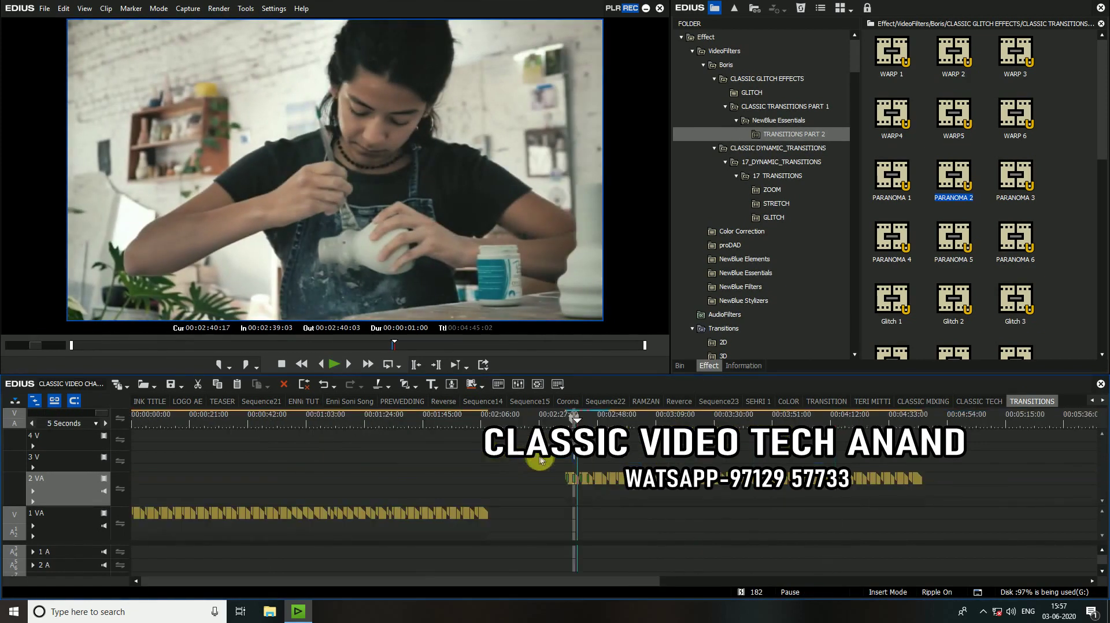
left_click(627, 418)
scroll(627, 425, "down", 5)
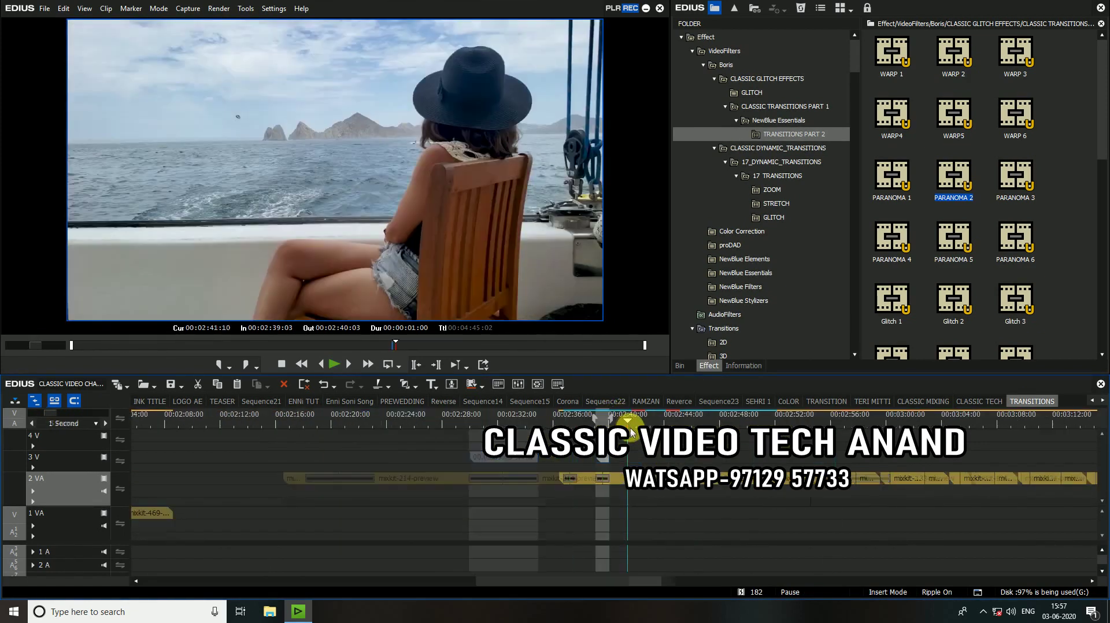
scroll(627, 428, "up", 4)
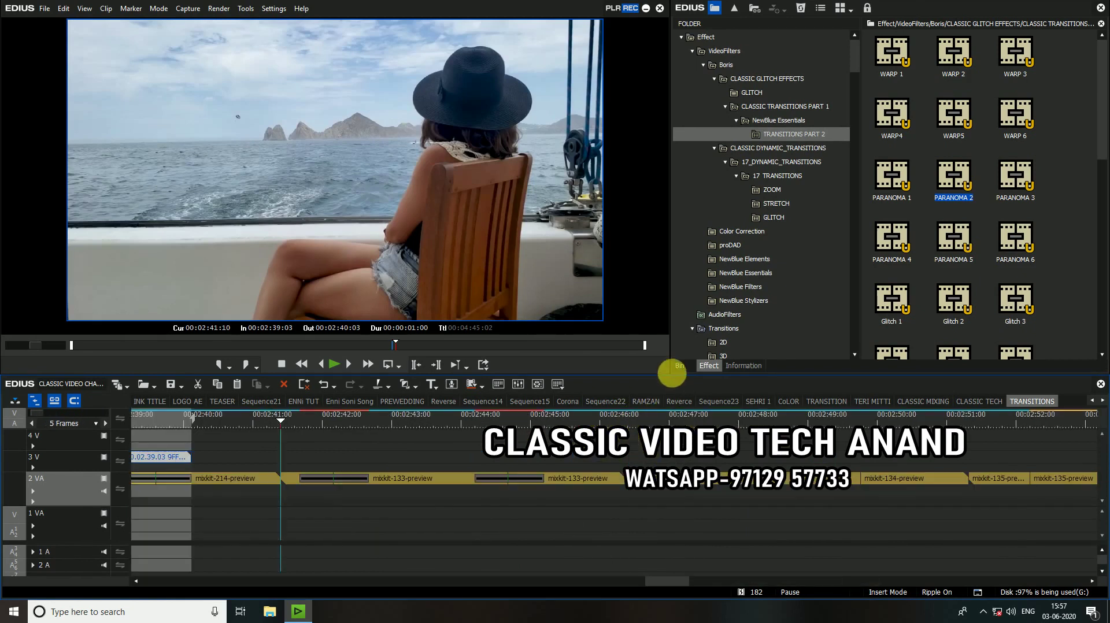
left_click_drag(674, 376, 671, 398)
left_click(891, 298)
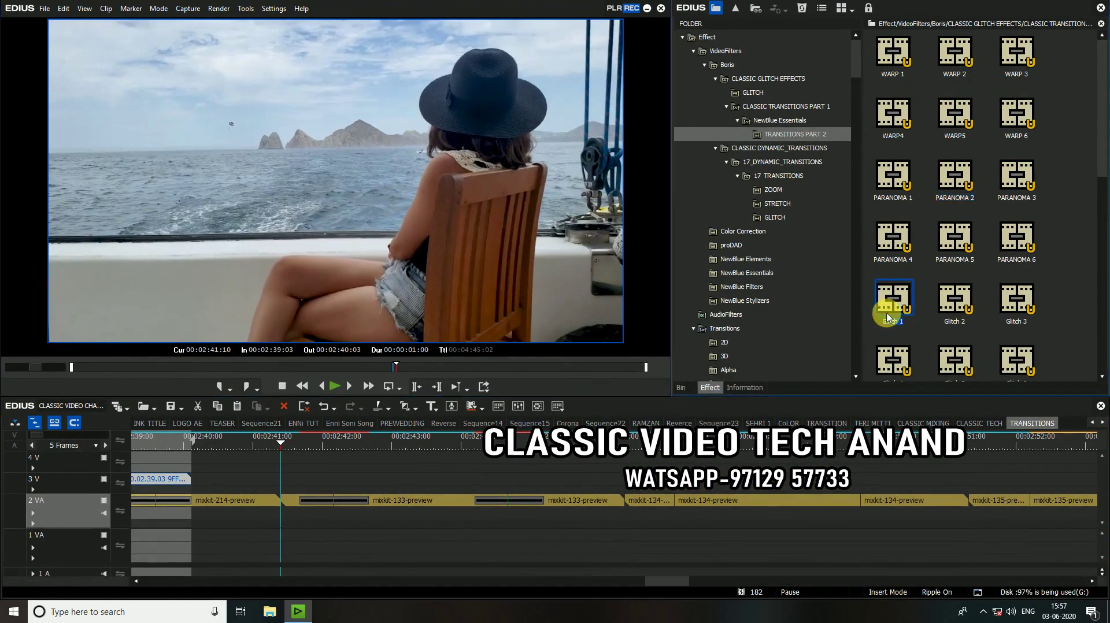
scroll(894, 317, "down", 3)
scroll(894, 317, "down", 6)
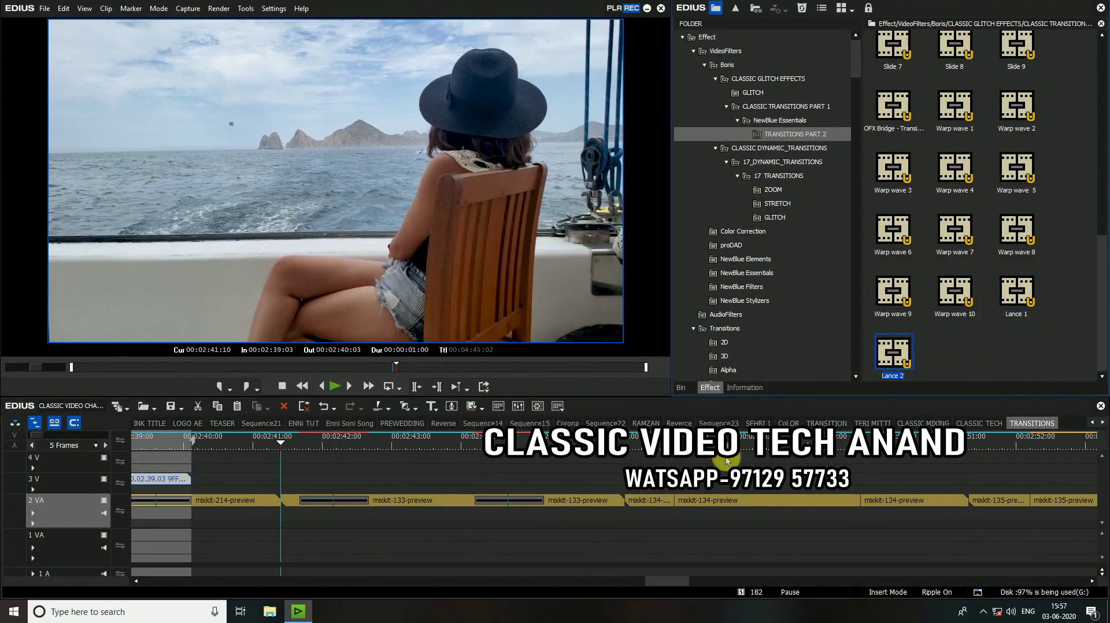
- Apply the Lance 1 preset to the cut between the last two mixkit-469-preview clips on track 2 VA and play it back
scroll(630, 442, "down", 4)
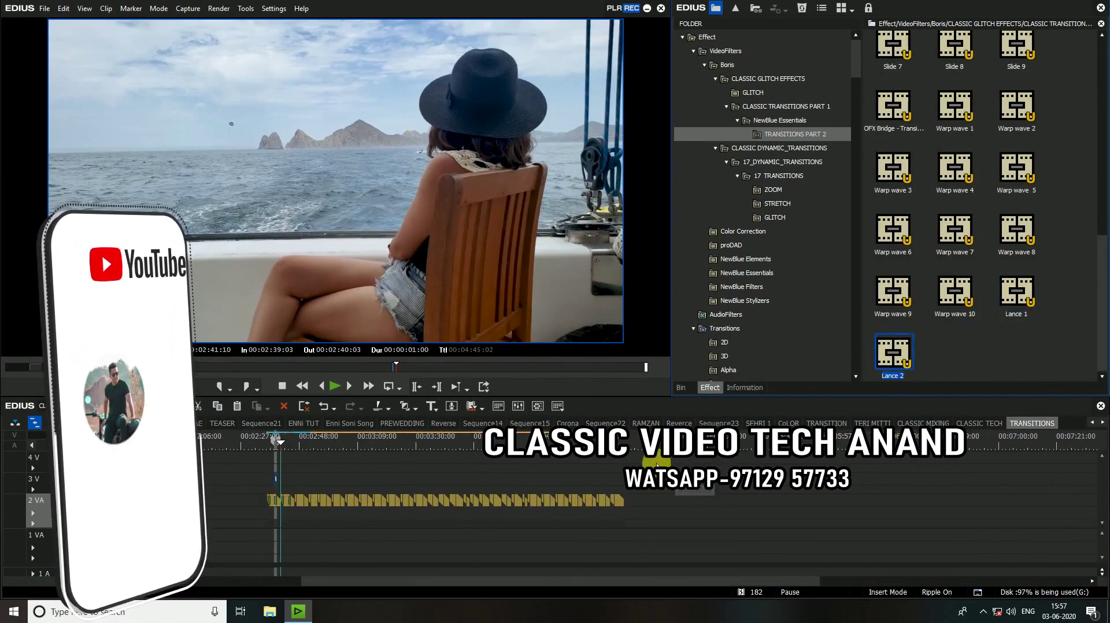
left_click(628, 440)
scroll(651, 454, "up", 4)
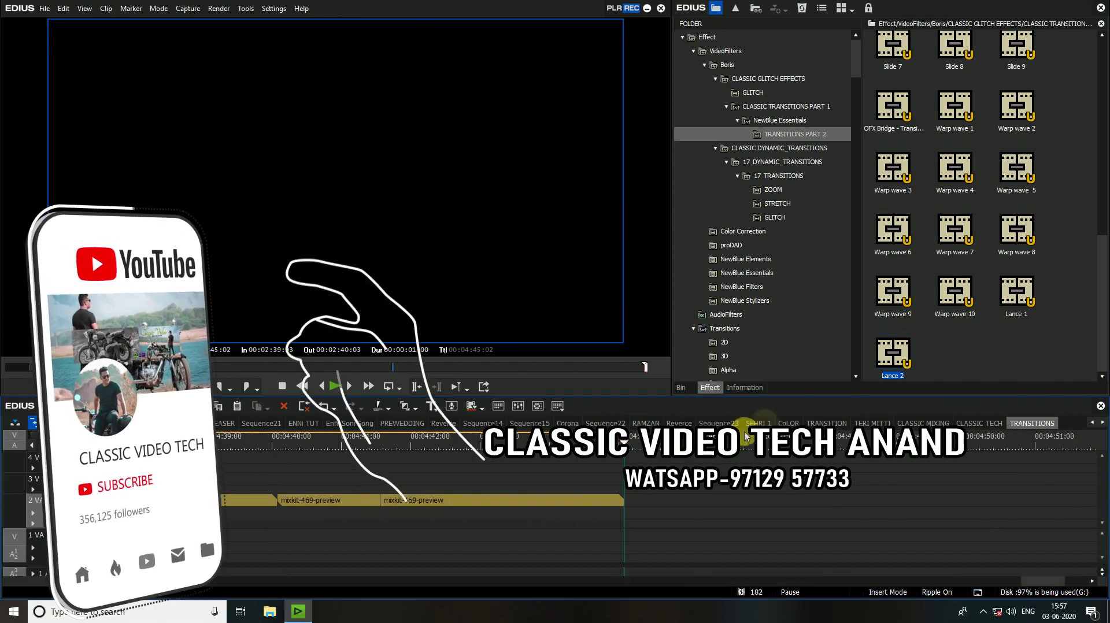
left_click_drag(1018, 294, 381, 500)
left_click(325, 442)
key("space")
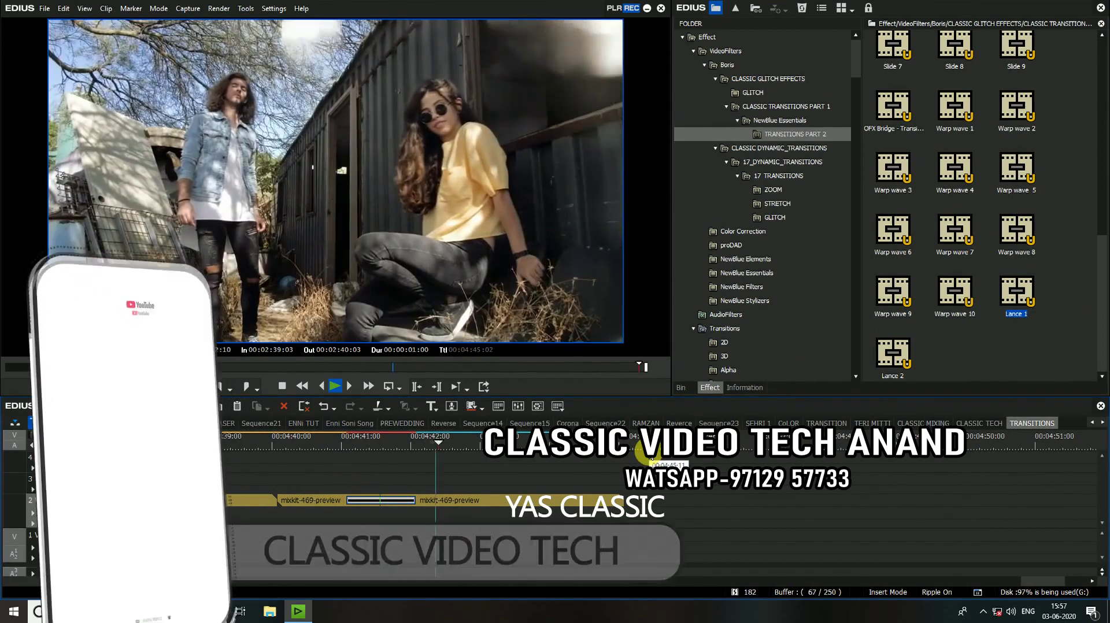
- Replay the Lance 1 transition from just before the last mixkit-469-preview cut
left_click_drag(471, 445, 310, 445)
key("space")
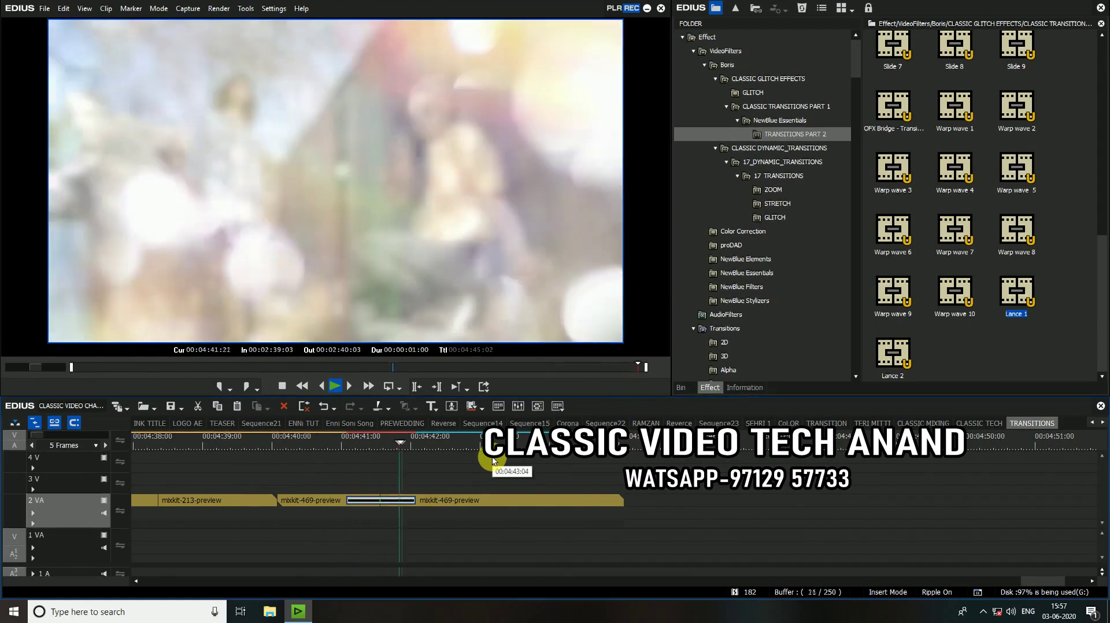
left_click(462, 381)
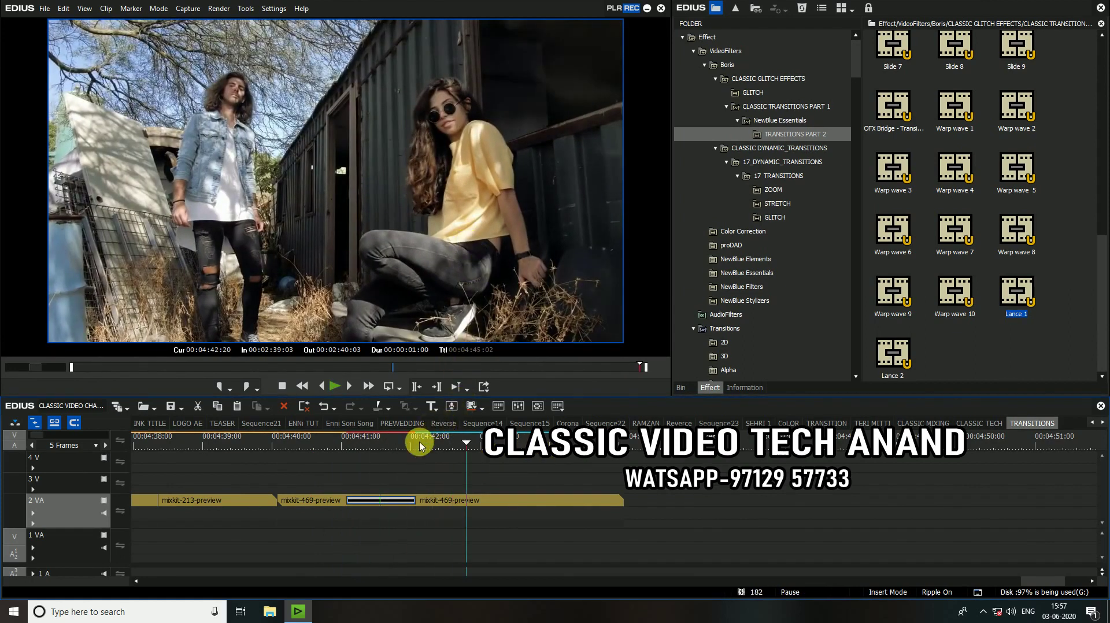
left_click_drag(419, 446, 286, 446)
key("space")
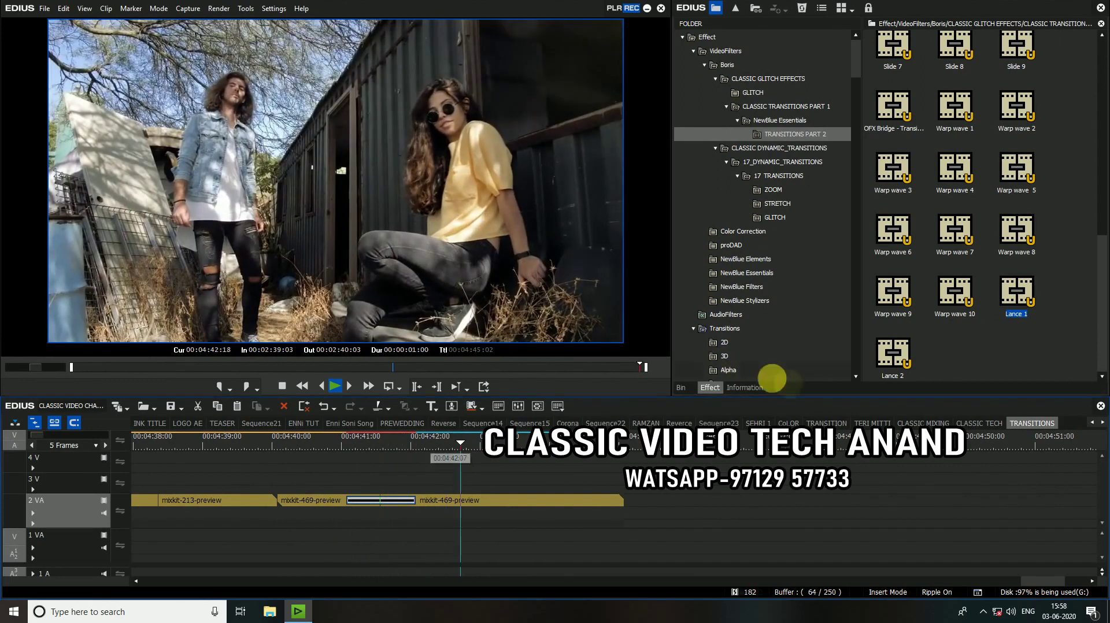
key("space")
- Apply WARP4, WARP 6 and PARANOMA 3 to successive cuts on track 2 VA, ending at the second mixkit-136-preview cut
scroll(451, 511, "down", 3)
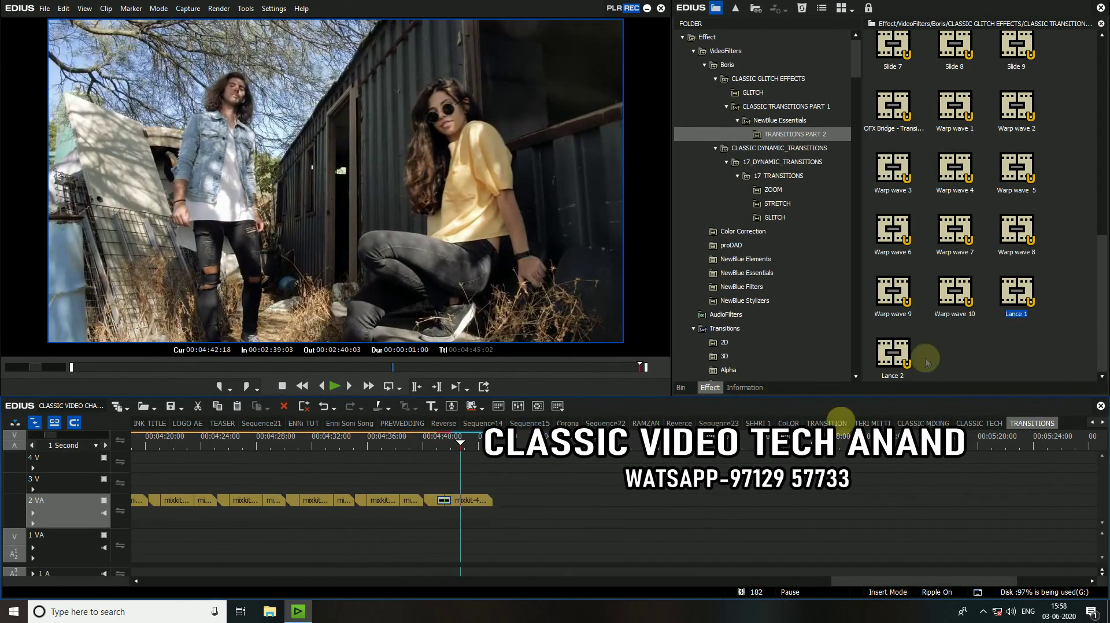
scroll(892, 297, "up", 5)
left_click_drag(802, 606, 524, 605)
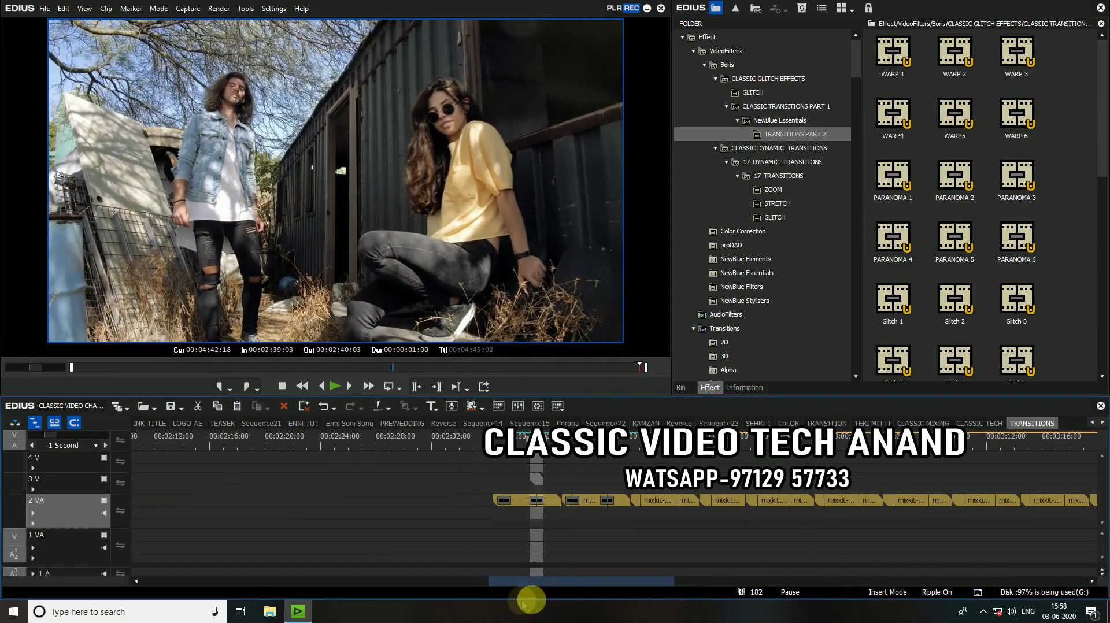
left_click_drag(893, 114, 746, 501)
left_click_drag(1017, 114, 760, 502)
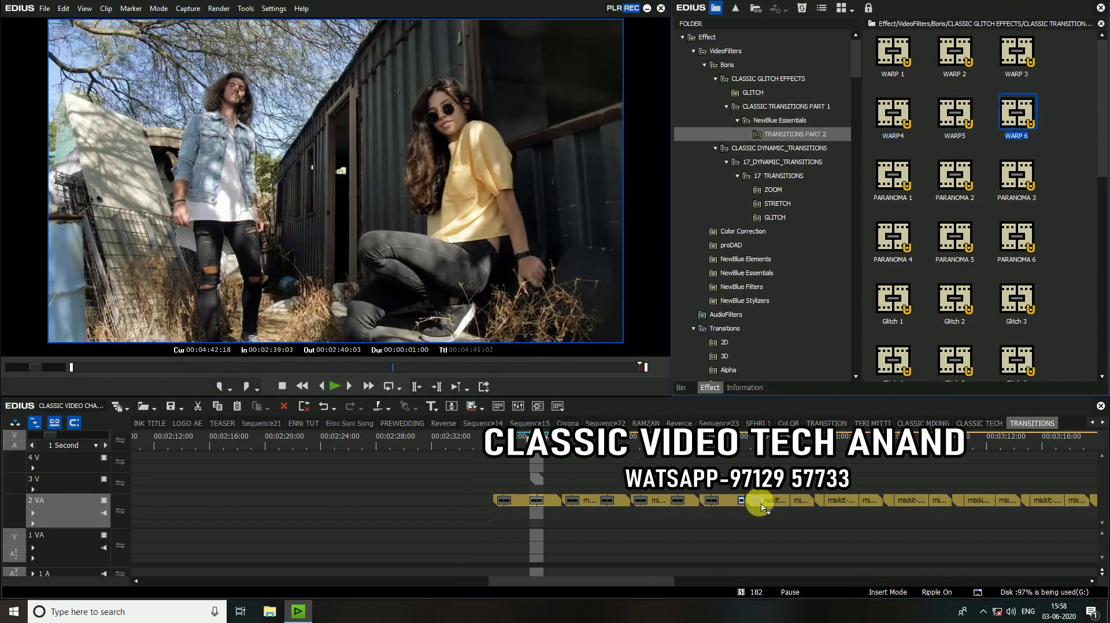
left_click_drag(1016, 177, 791, 502)
- Scrub and play back the PARANOMA 3 transition at the second mixkit-136-preview cut on track 2 VA
left_click(790, 441)
scroll(791, 441, "down", 4)
scroll(333, 441, "up", 6)
left_click(331, 439)
left_click_drag(331, 441, 255, 447)
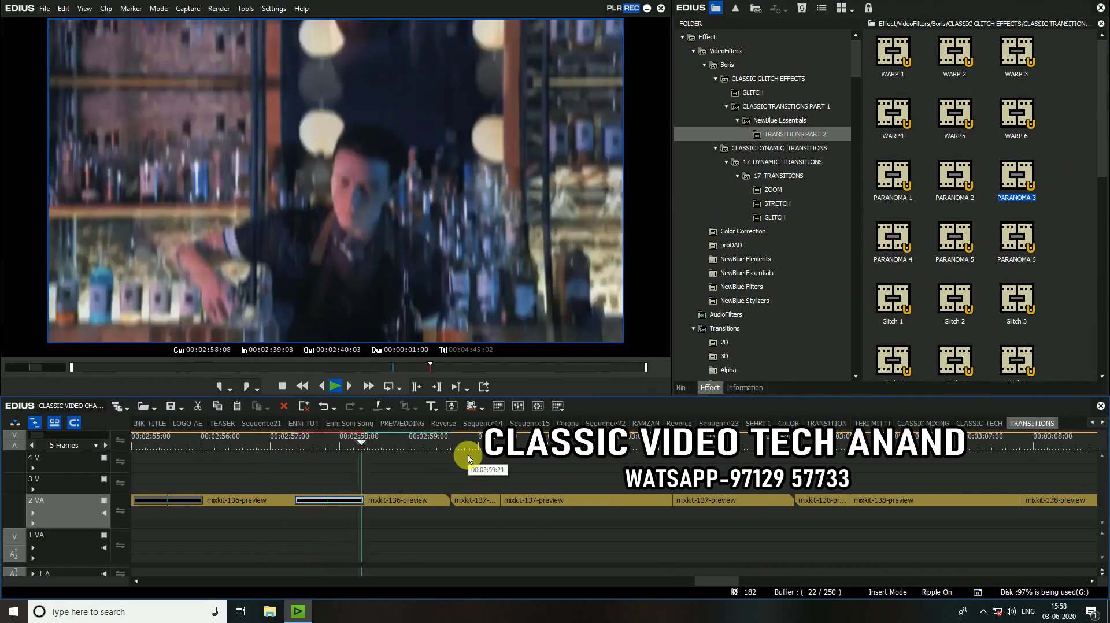
left_click_drag(395, 450, 232, 447)
key("space")
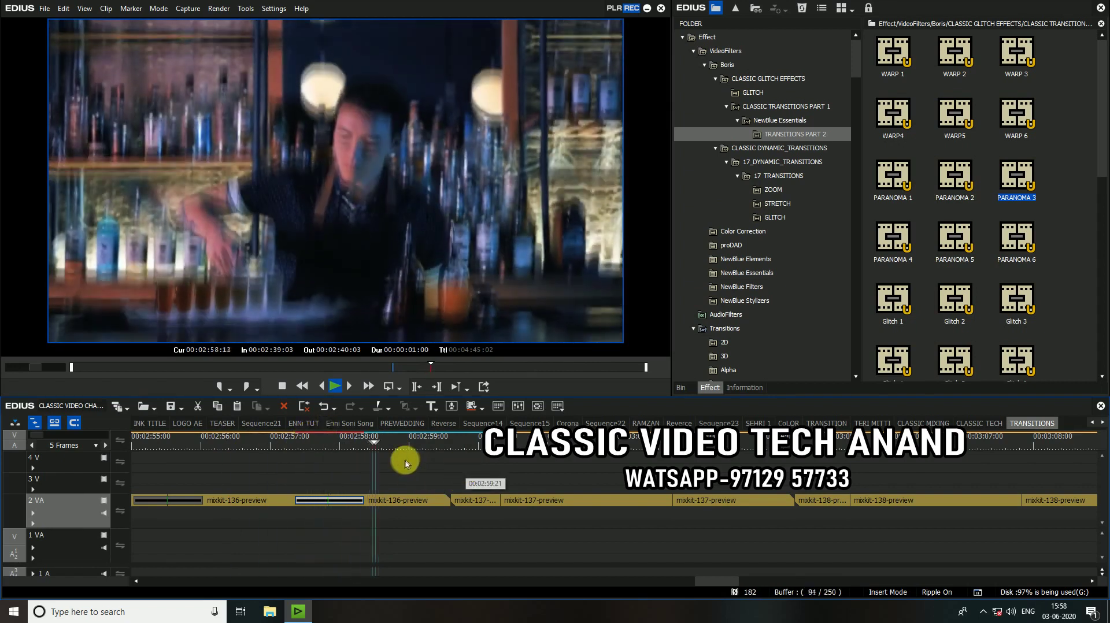
- Render the range from 00:02:57:07 to 00:02:58:18 onto the timeline and play back the rendered PARANOMA 3 transition
left_click_drag(395, 447, 389, 443)
key("o")
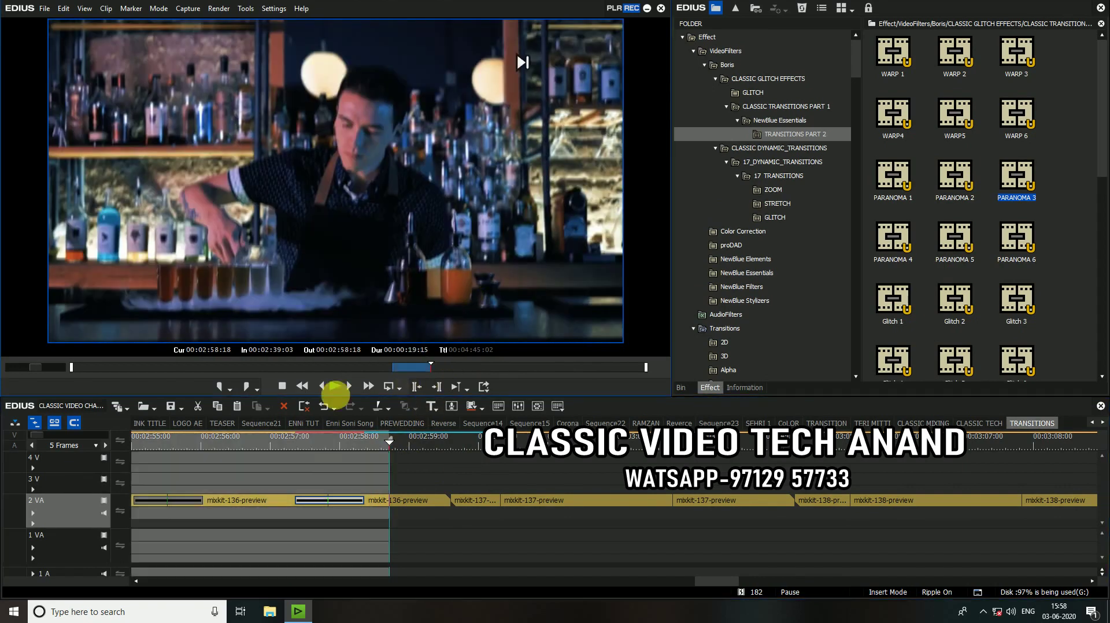
left_click(291, 442)
key("i")
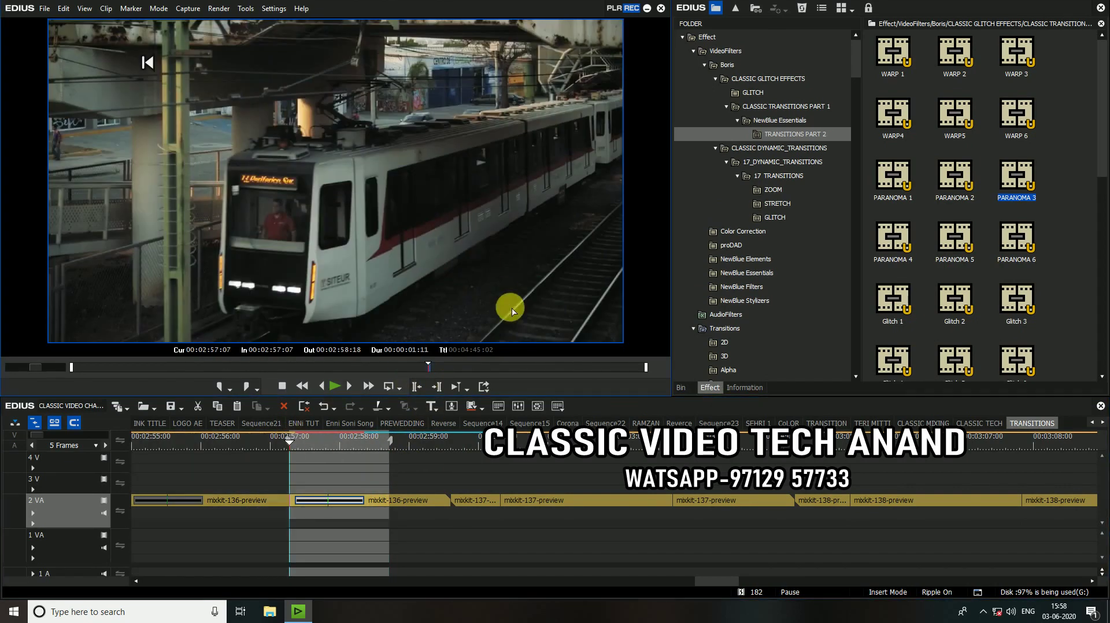
key("ctrl+q")
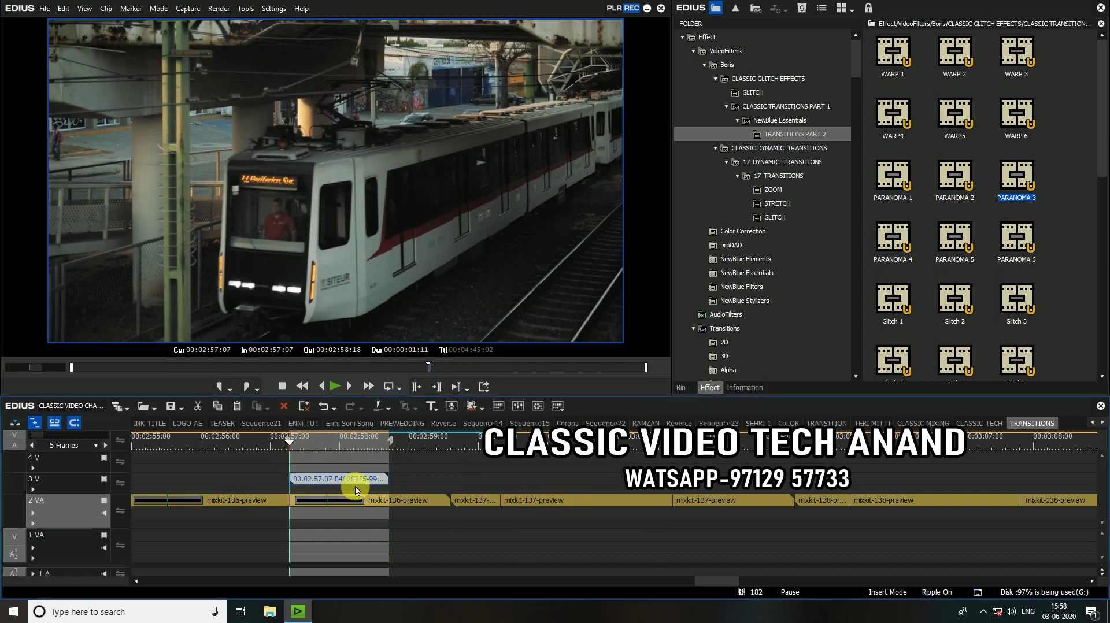
key("space")
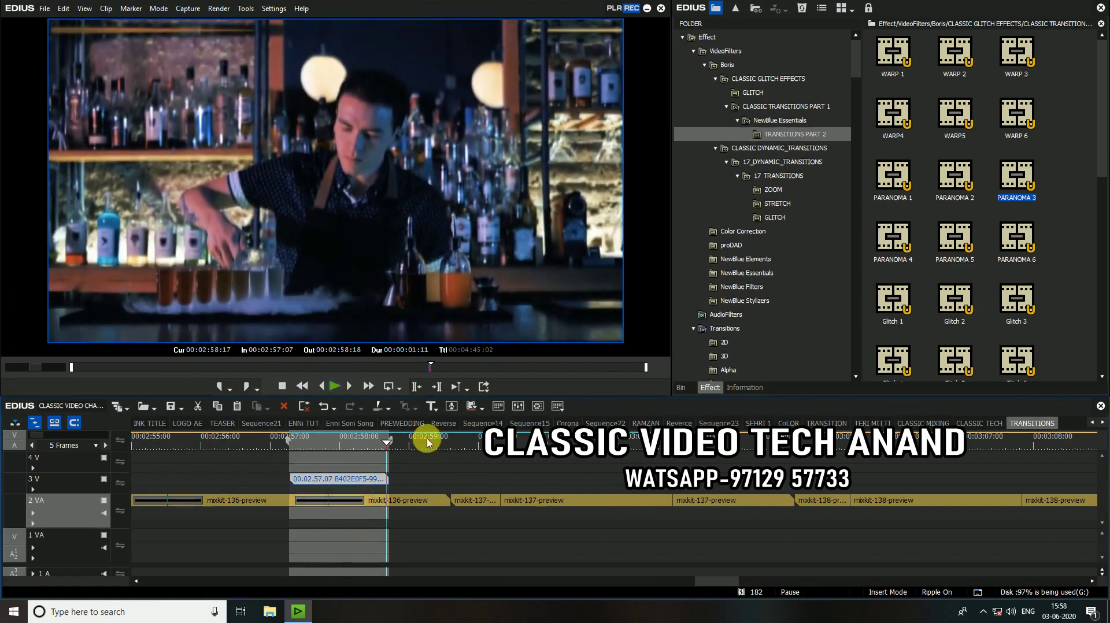
- Apply the PARANOMA 6, Glitch 1, Glitch 2 and Glitch 3 presets to the cuts following the mixkit-136-preview clips on track 2 VA
left_click(496, 501)
left_click_drag(606, 482, 675, 501)
scroll(676, 500, "down", 5)
scroll(803, 409, "up", 2)
left_click_drag(1016, 237, 479, 500)
left_click_drag(893, 301, 514, 499)
left_click_drag(954, 298, 550, 499)
left_click_drag(1017, 299, 581, 500)
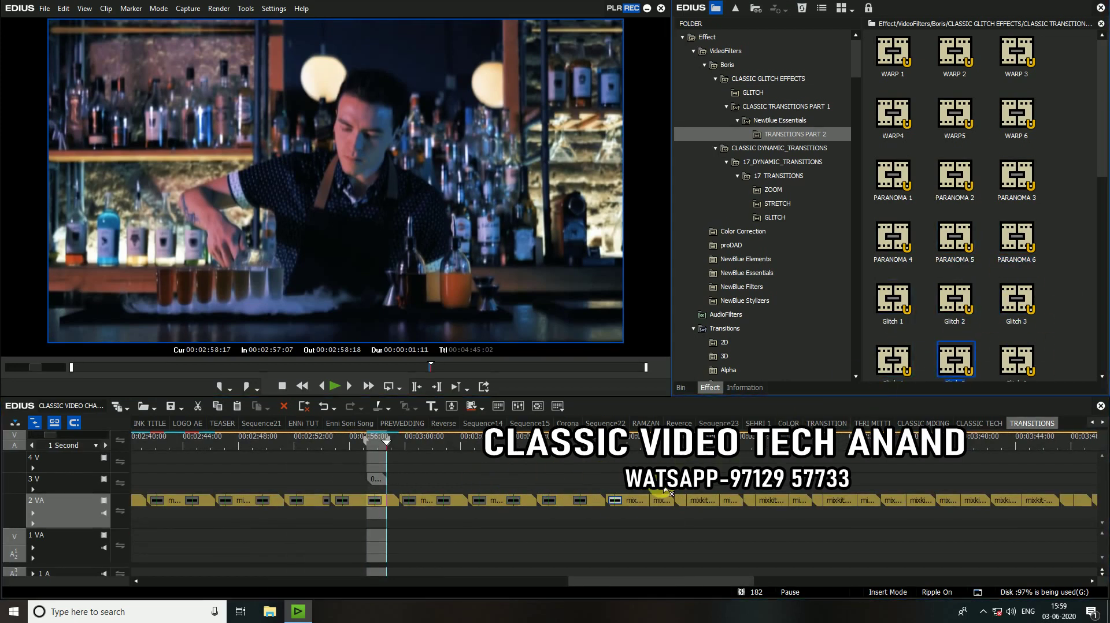
- Apply the next Slide presets, including Slide 3, to the following cuts on track 2 VA
scroll(1017, 359, "down", 3)
left_click_drag(954, 333, 766, 493)
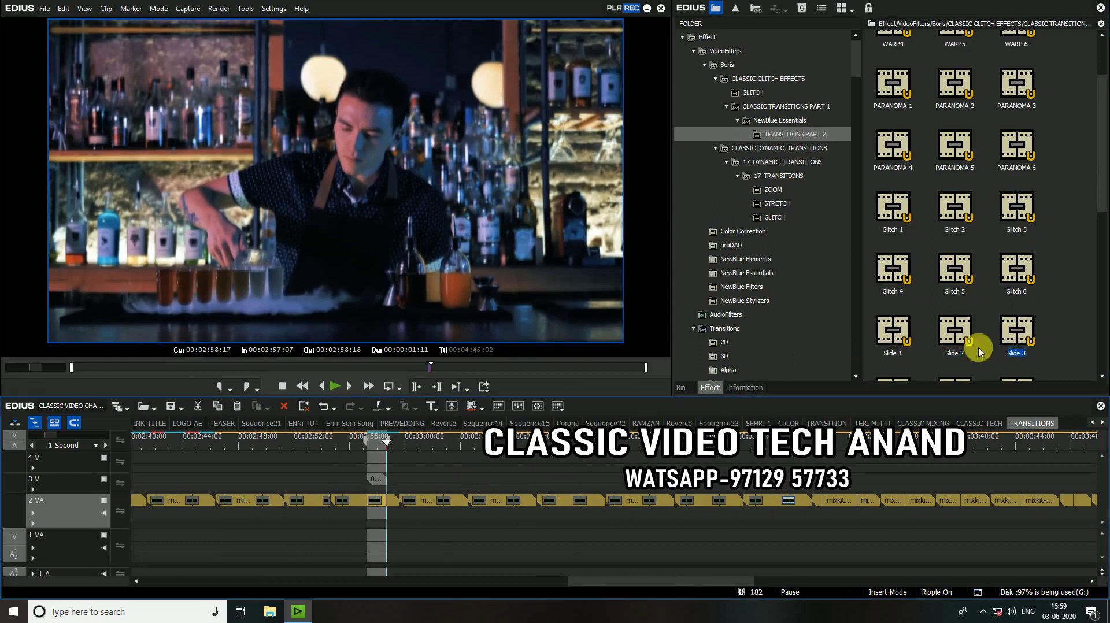
scroll(979, 346, "down", 2)
left_click_drag(902, 370, 960, 501)
left_click_drag(955, 362, 1022, 501)
- Apply the Slide 9 and Warp wave 2 presets to the next free cuts further along track 2 VA
left_click_drag(729, 581, 787, 593)
scroll(1016, 301, "down", 3)
left_click_drag(1016, 272, 781, 500)
left_click_drag(1019, 336, 816, 500)
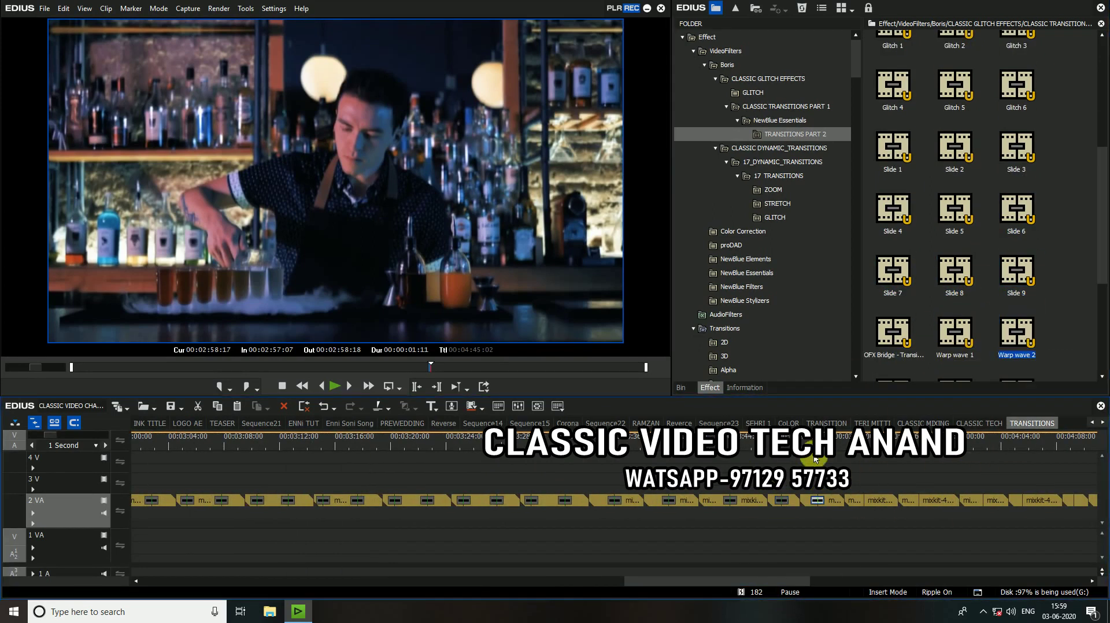
- Apply the Warp wave 3 and Warp wave 5 presets to the next free cuts on track 2 VA
left_click(802, 443)
scroll(1020, 339, "down", 1)
left_click_drag(777, 582, 823, 586)
left_click_drag(897, 308, 628, 498)
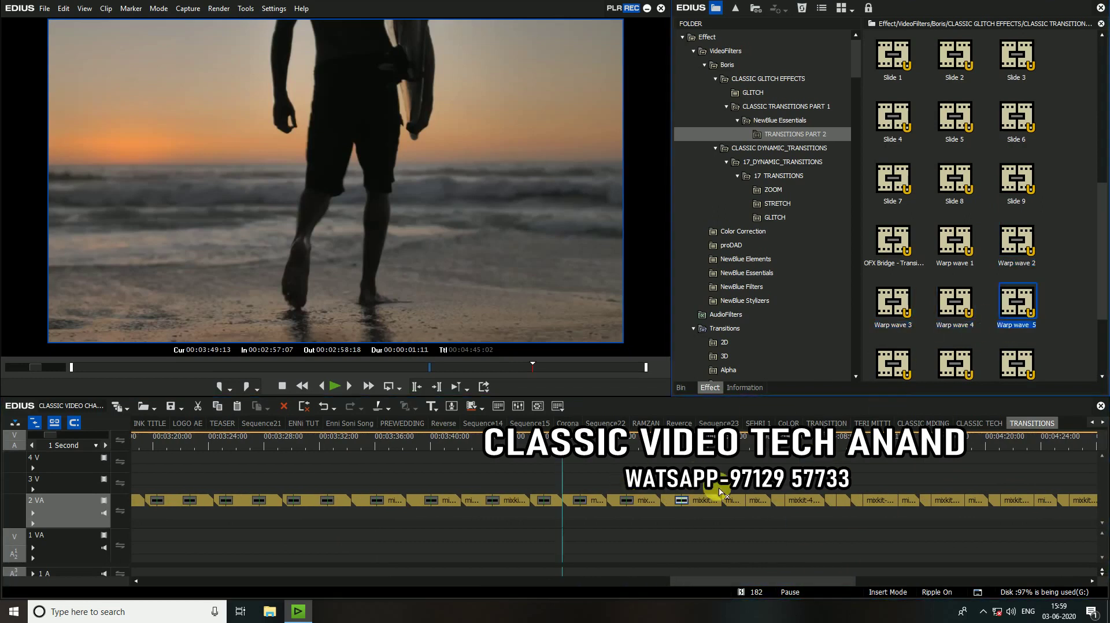
left_click_drag(718, 489, 746, 500)
- Apply the Warp wave 6 to Warp wave 10 presets and Lance 1 to the following cuts on track 2 VA
scroll(1026, 316, "down", 1)
left_click_drag(895, 276, 787, 500)
left_click_drag(956, 276, 836, 500)
left_click_drag(1016, 284, 863, 500)
left_click_drag(900, 344, 898, 500)
left_click_drag(955, 339, 932, 500)
left_click_drag(1017, 338, 963, 497)
- Apply the Lance 2, Warp wave 3 and Warp wave 4 presets to the next cuts near the end of track 2 VA
scroll(1020, 338, "down", 1)
left_click_drag(900, 355, 1001, 499)
left_click_drag(895, 170, 1022, 500)
left_click_drag(955, 170, 1053, 502)
left_click_drag(893, 353, 1053, 501)
- Play back and scrub the transition between the mixkit-44-preview clips on track 2 VA
left_click(819, 514)
scroll(581, 454, "down", 2, "ctrl")
scroll(684, 458, "up", 5, "ctrl")
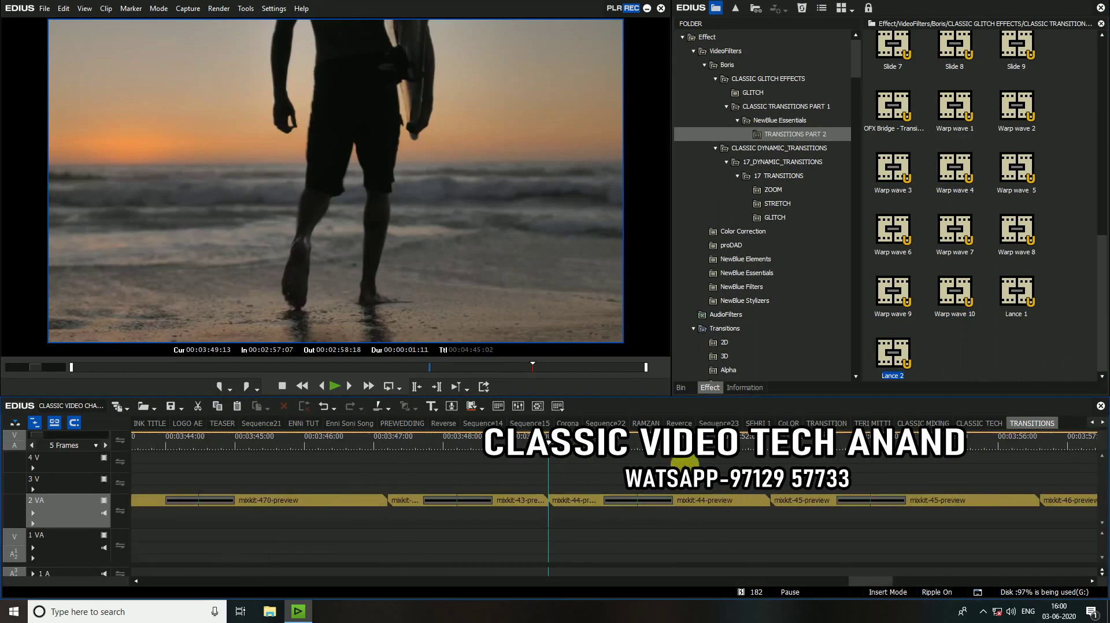
key("space")
key("space")
left_click_drag(692, 445, 589, 449)
- Play back the transition between the mixkit-405-preview clips on track 2 VA and replay it
scroll(589, 450, "down", 2, "ctrl")
left_click(447, 444)
scroll(447, 444, "up", 2)
key("space")
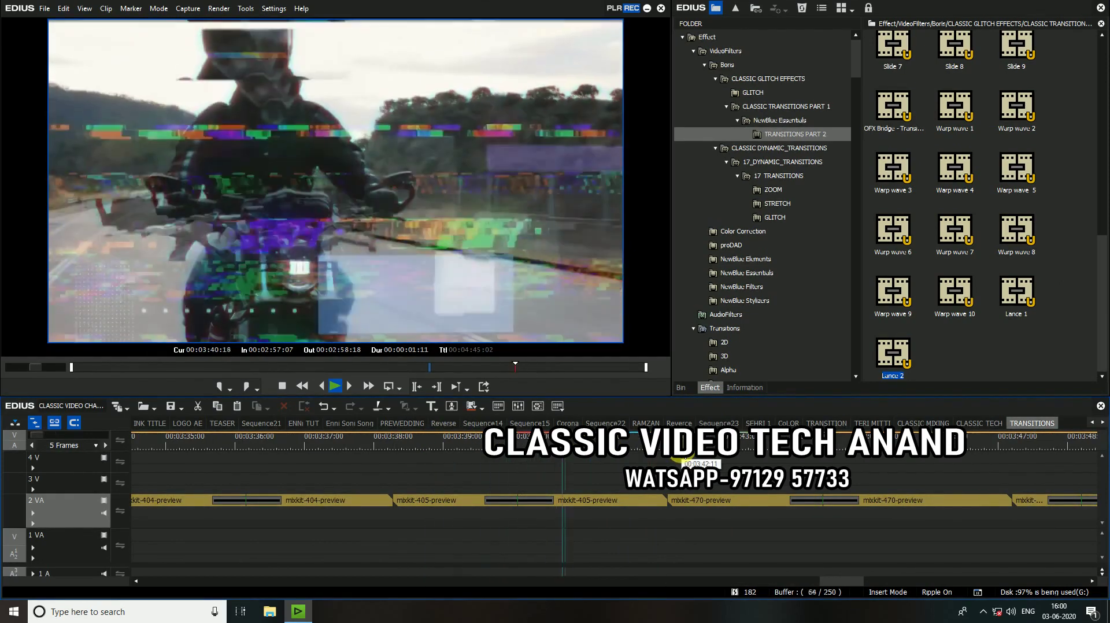
key("space")
left_click(457, 444)
key("space")
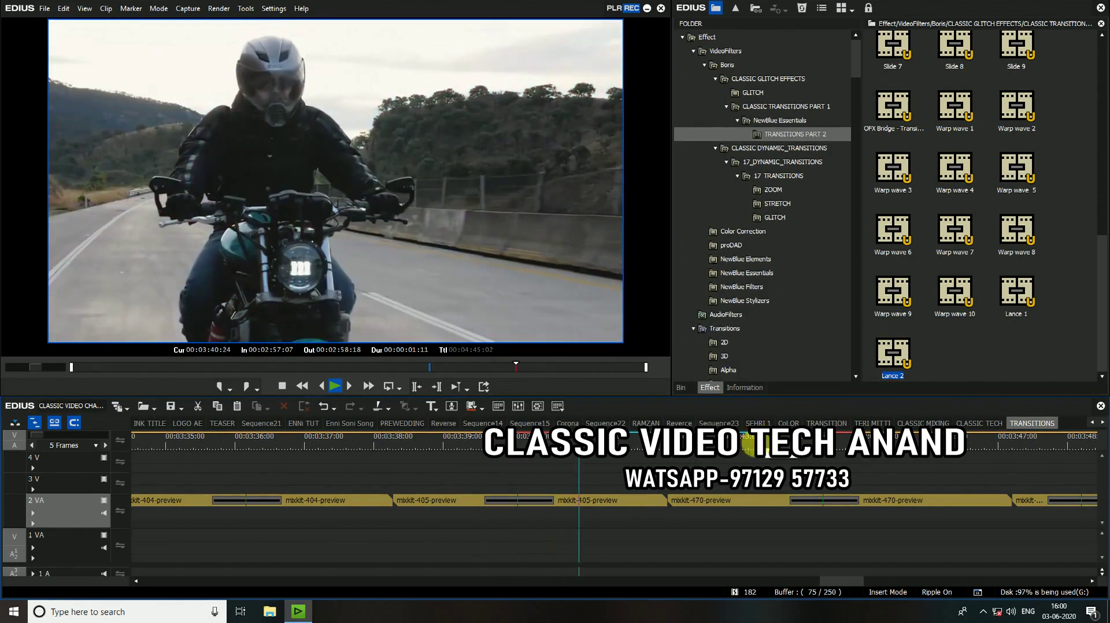
left_click(726, 465)
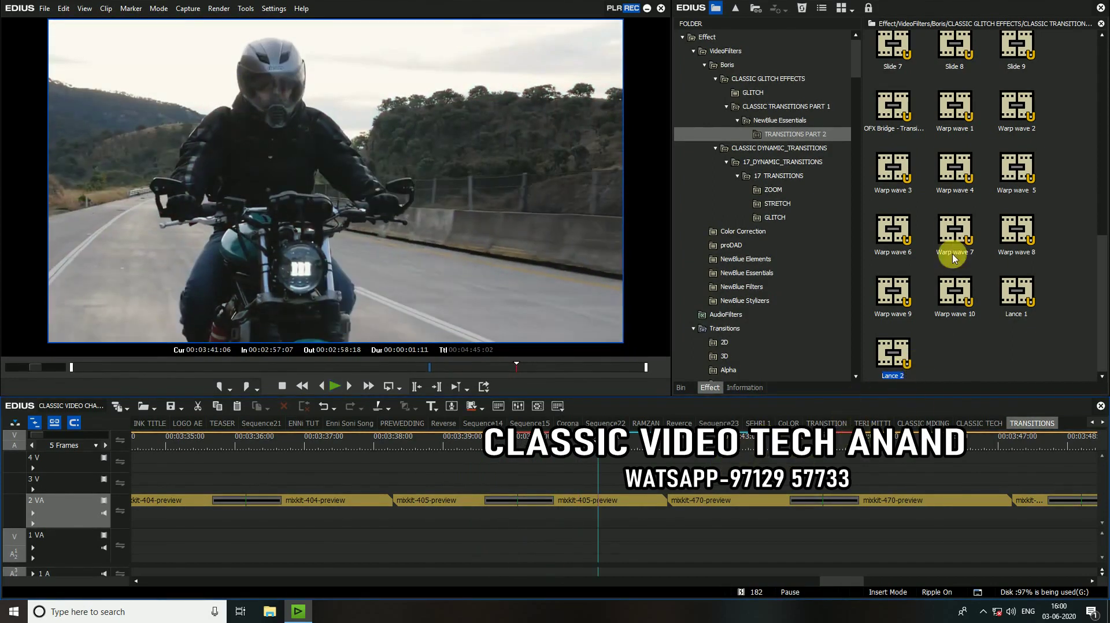
- Apply the Glitch 1 preset to the transition between the mixkit-405-preview clips on track 2 VA and play it back
scroll(897, 260, "up", 5)
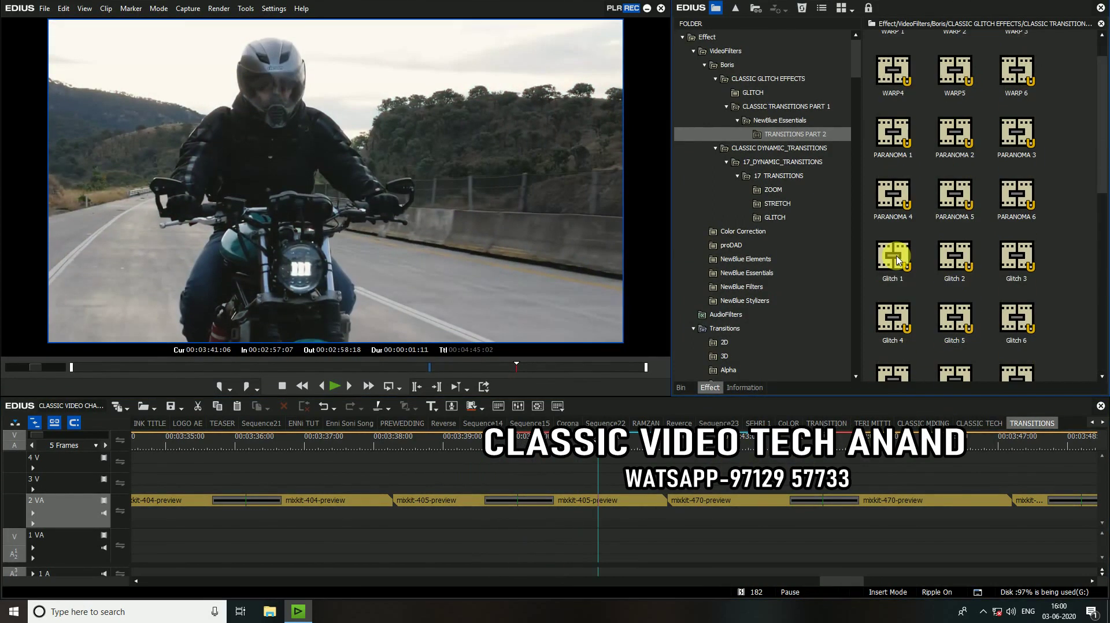
left_click_drag(891, 258, 612, 467)
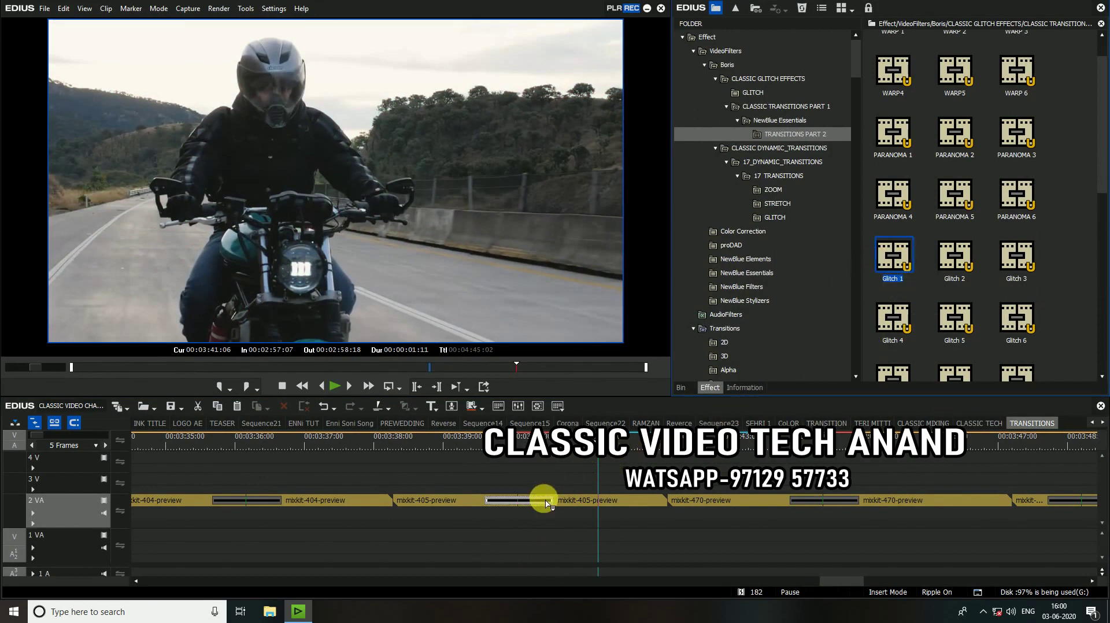
left_click_drag(546, 504, 547, 504)
left_click(415, 442)
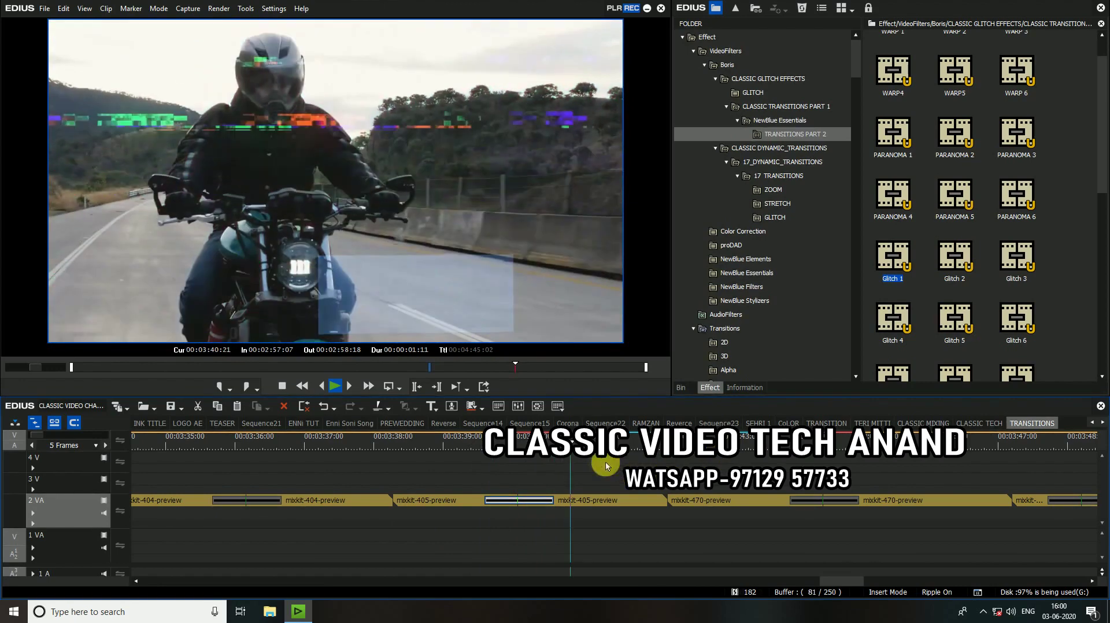
left_click(393, 445)
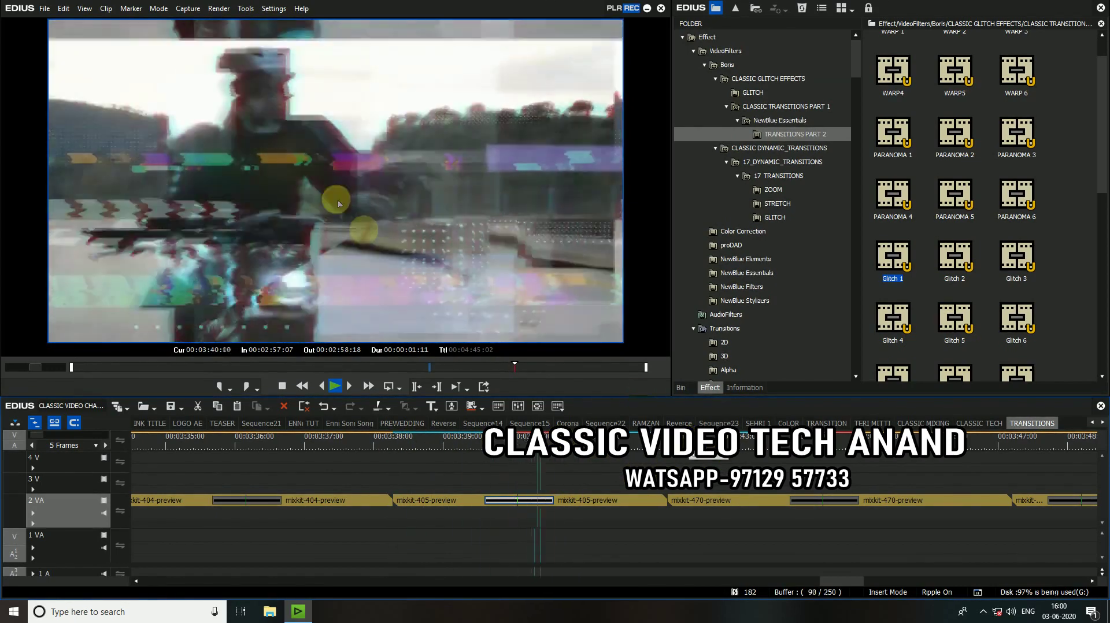
key("space")
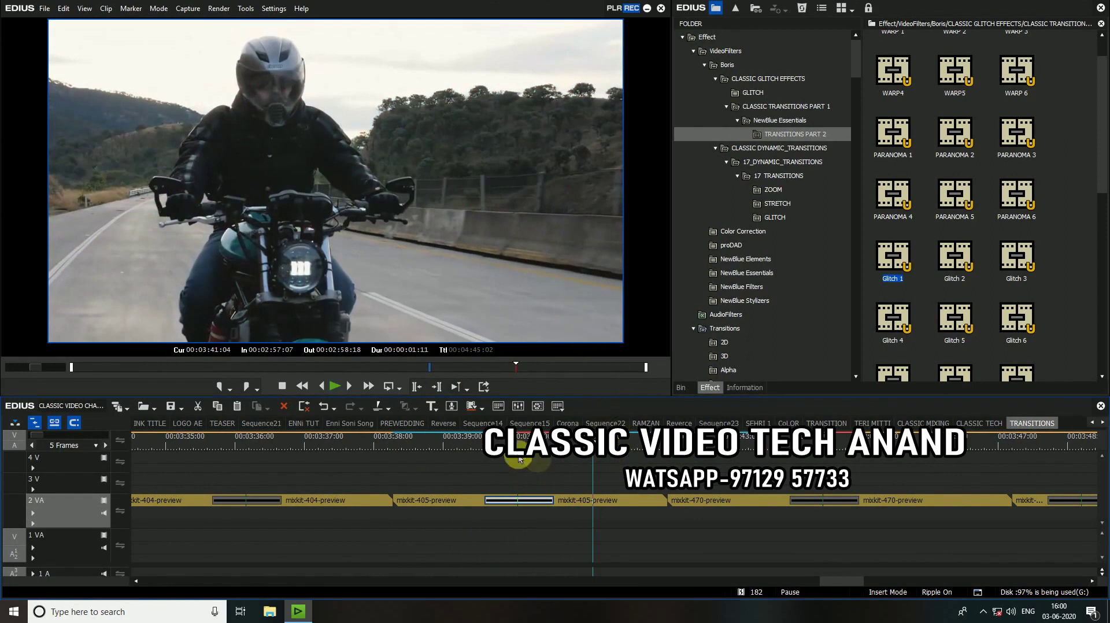
- Mark In and Out around all the clips on track 2 VA and export that range with the MPEG2 Program Stream preset
scroll(693, 457, "down", 3)
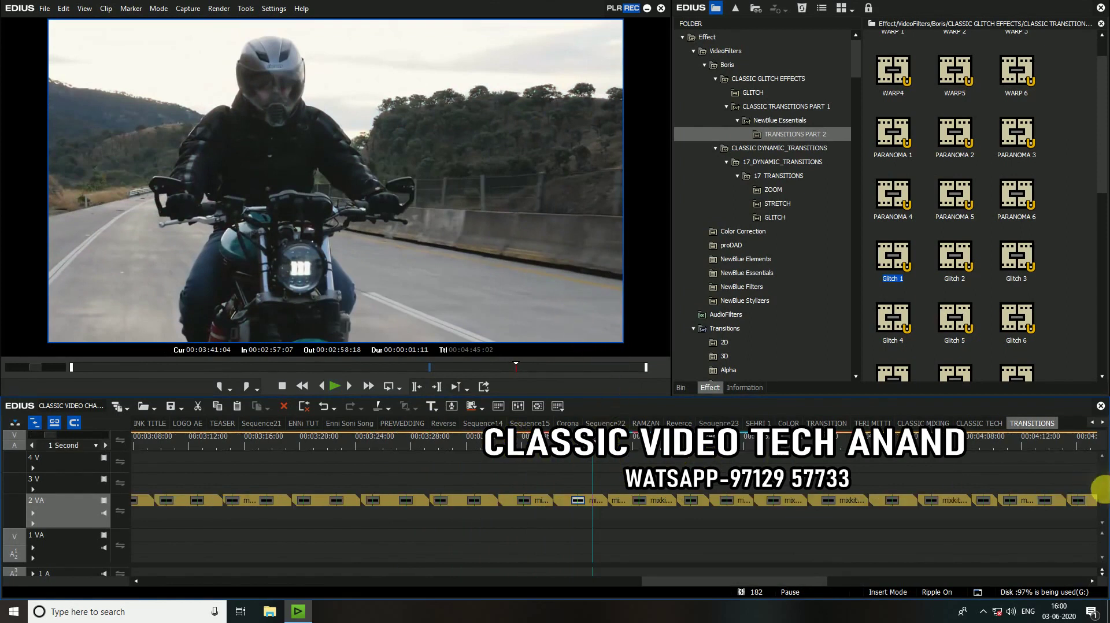
scroll(717, 470, "down", 2)
key("End")
key("o")
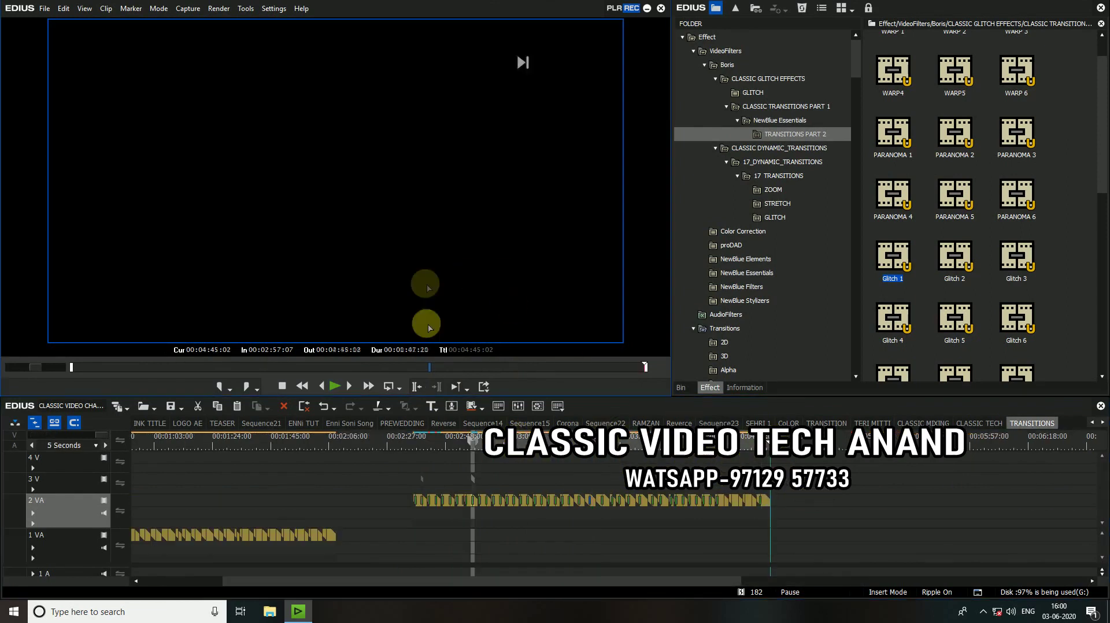
left_click(414, 440)
key("i")
key("F11")
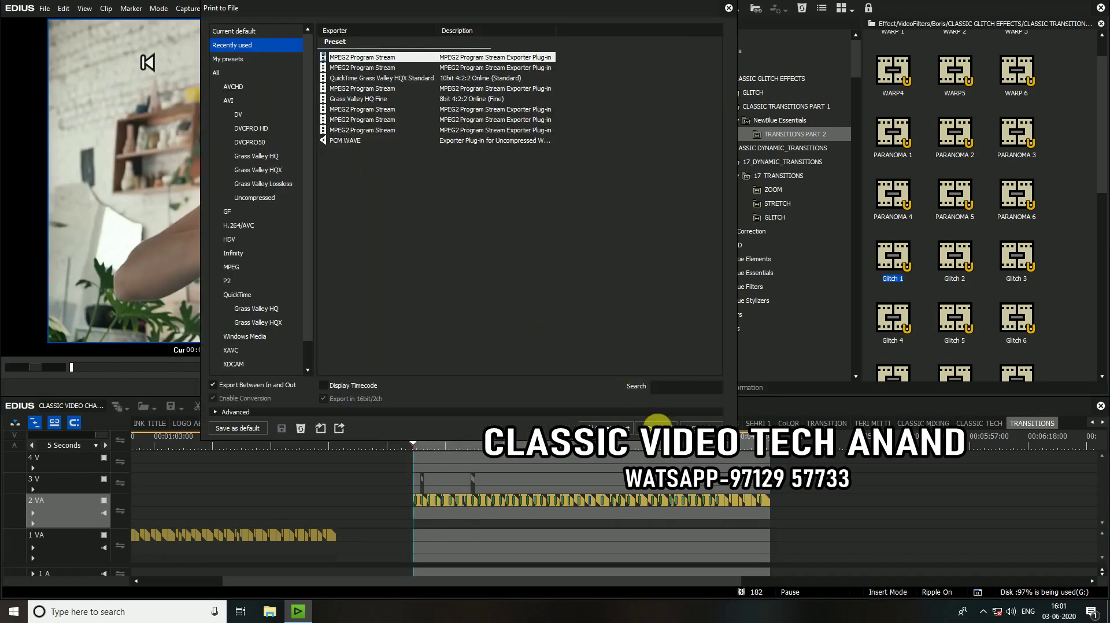
left_click(657, 424)
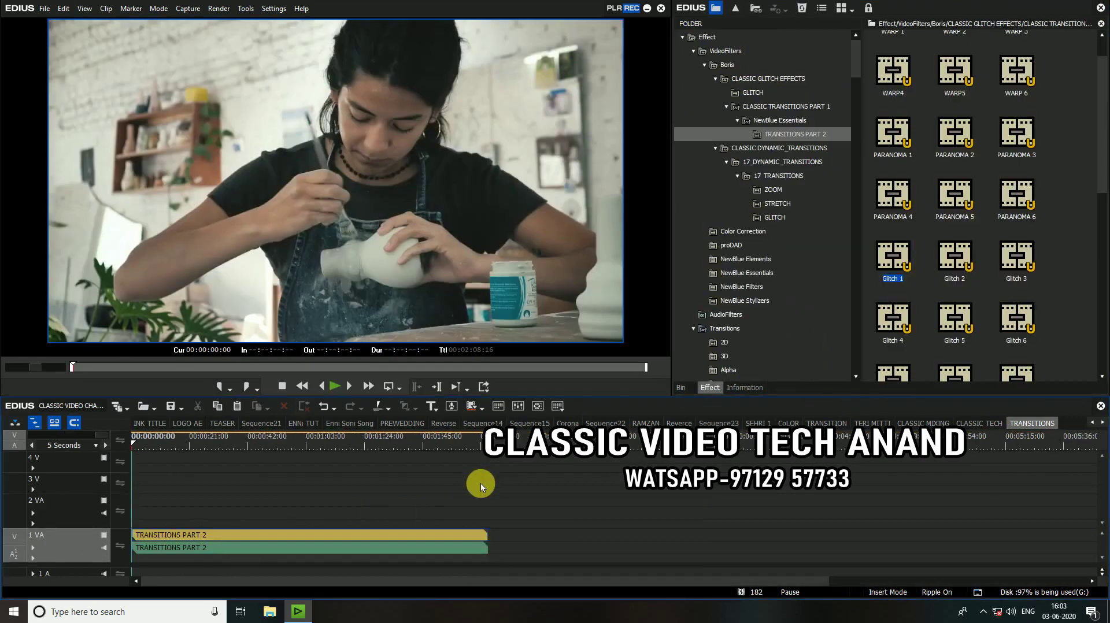
- Play the exported TRANSITIONS PART 2 clip on track 1 VA and enlarge the preview monitor
scroll(481, 483, "up", 4)
key("space")
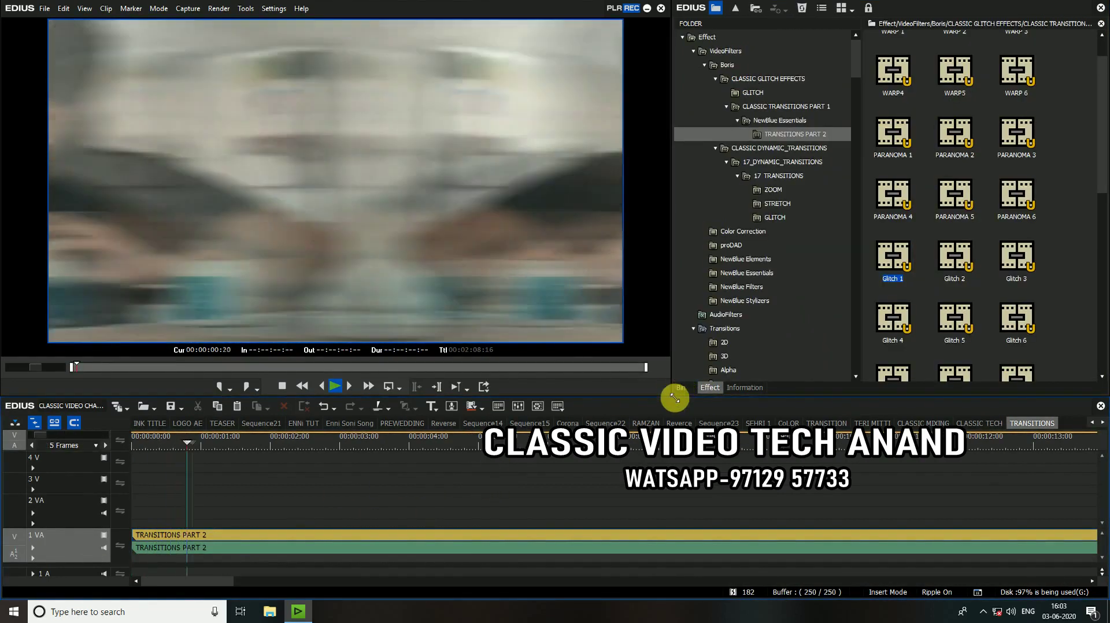
left_click_drag(675, 398, 696, 522)
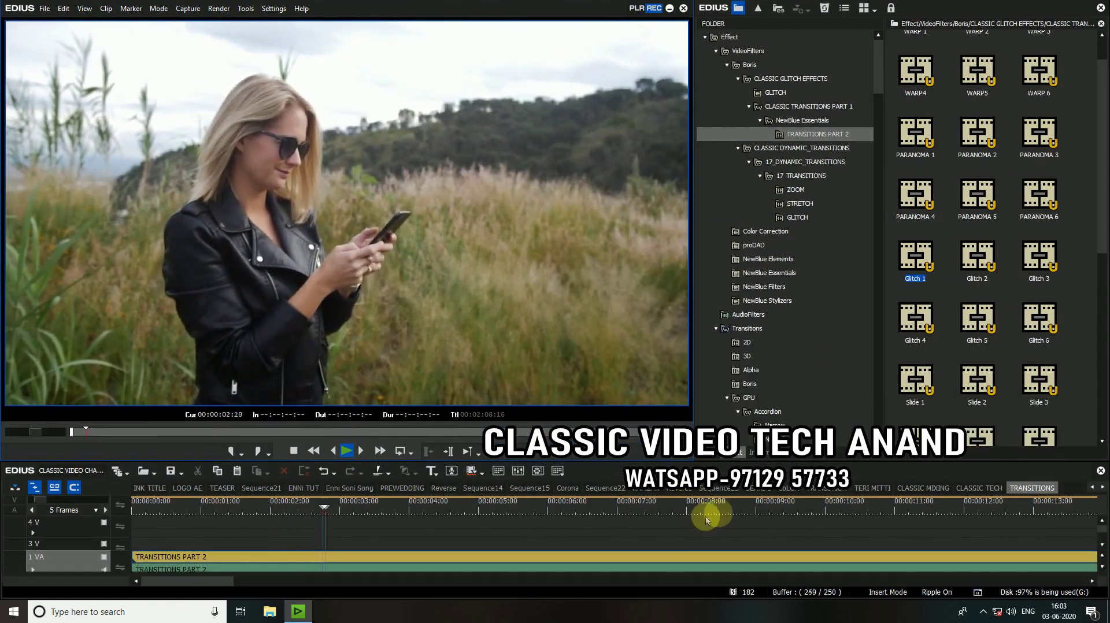
scroll(714, 504, "down", 4)
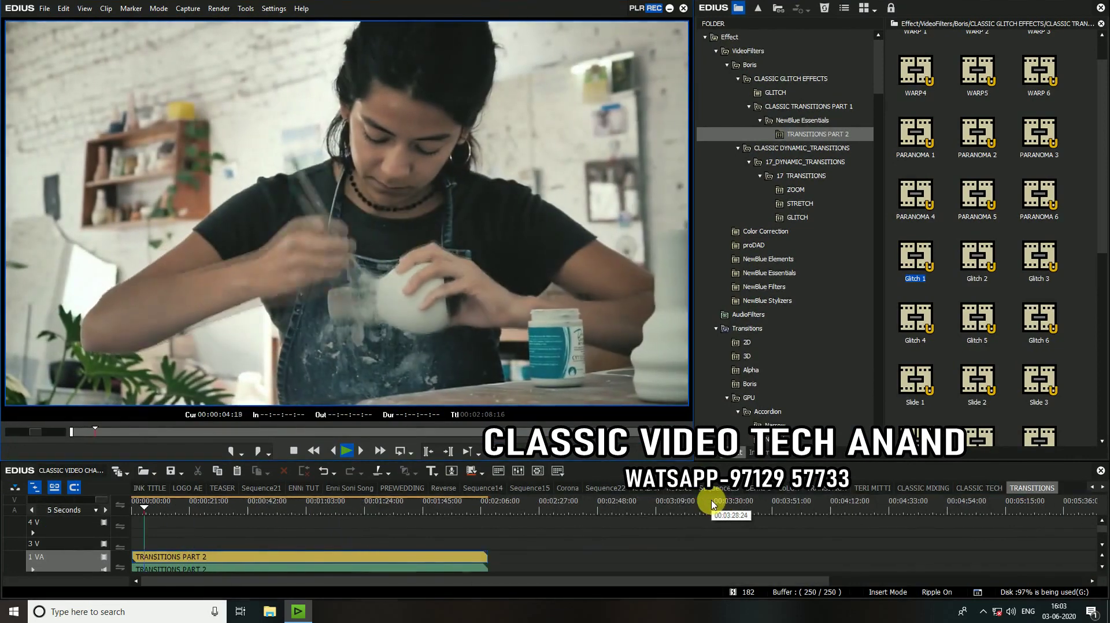
scroll(714, 505, "up", 4)
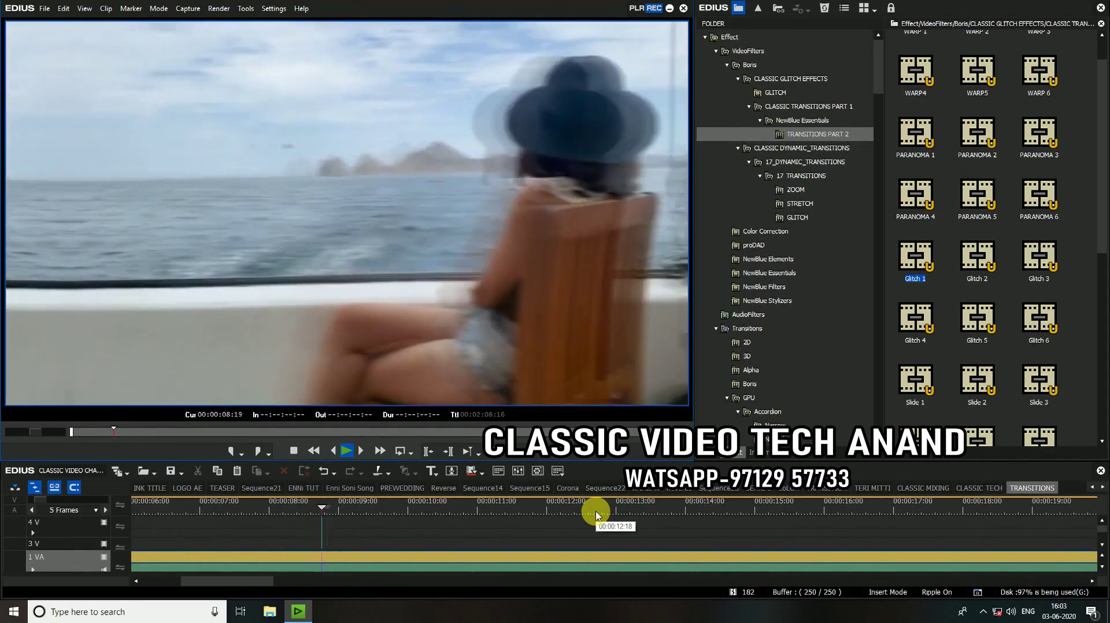
left_click_drag(689, 462, 690, 444)
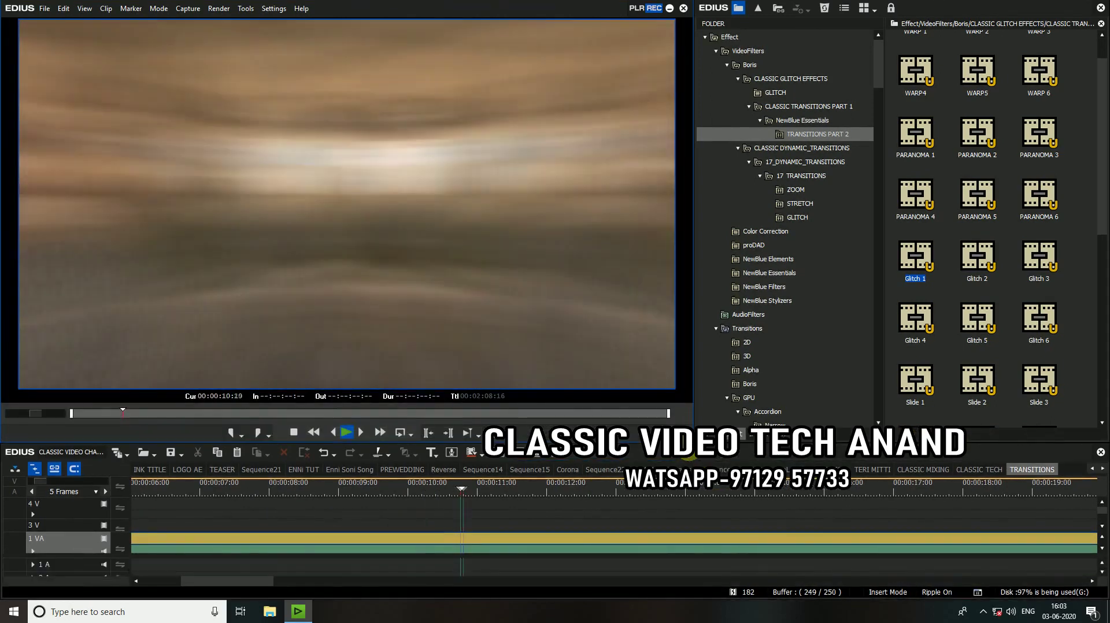
- View the playing clip in full screen and return to the normal editing layout
scroll(661, 456, "down", 2)
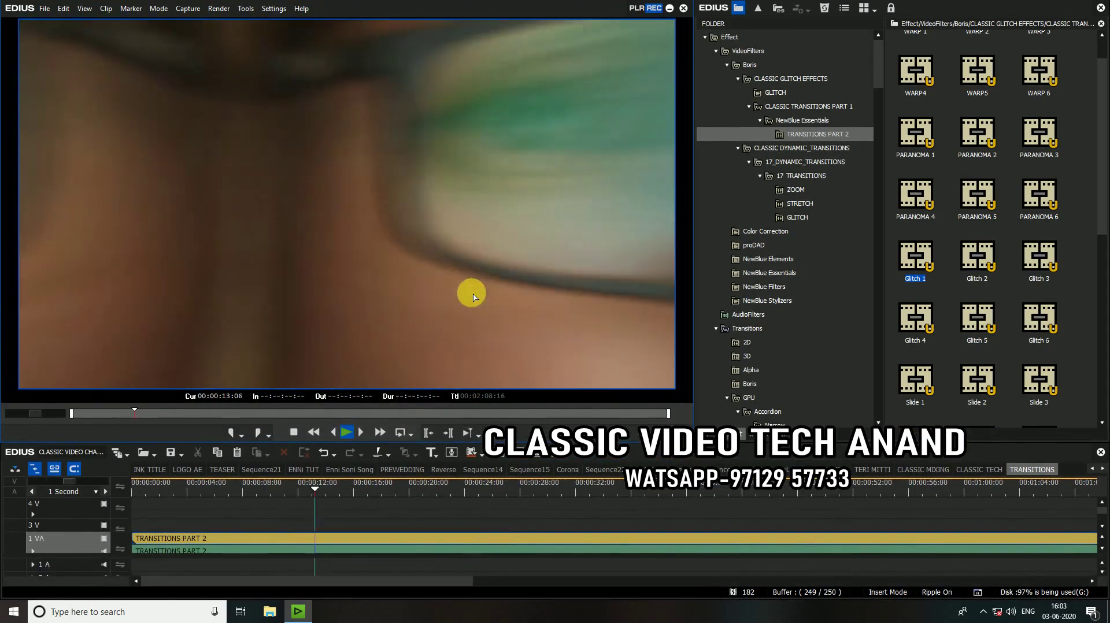
double_click(473, 298)
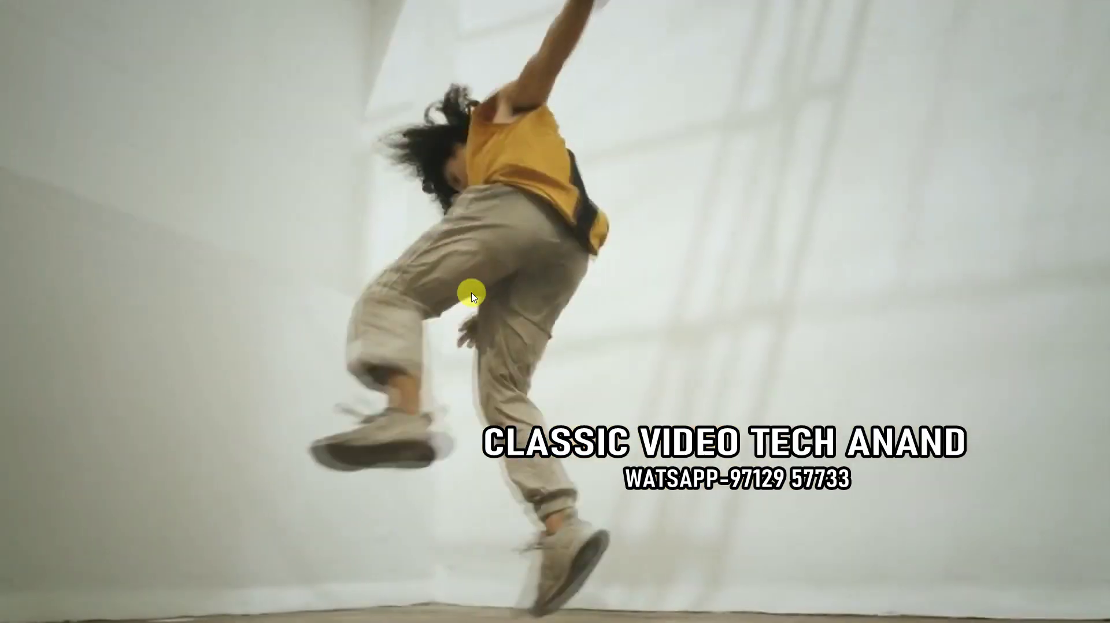
key("Escape")
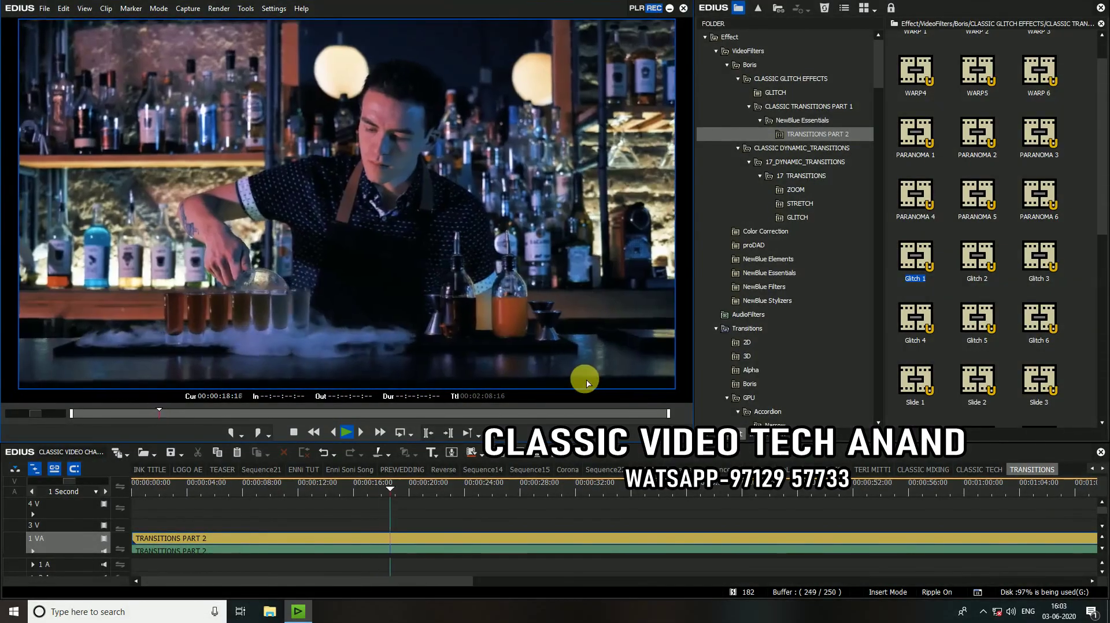
- Enlarge the preview monitor a little more while the TRANSITIONS PART 2 clip keeps playing
key("ctrl+minus")
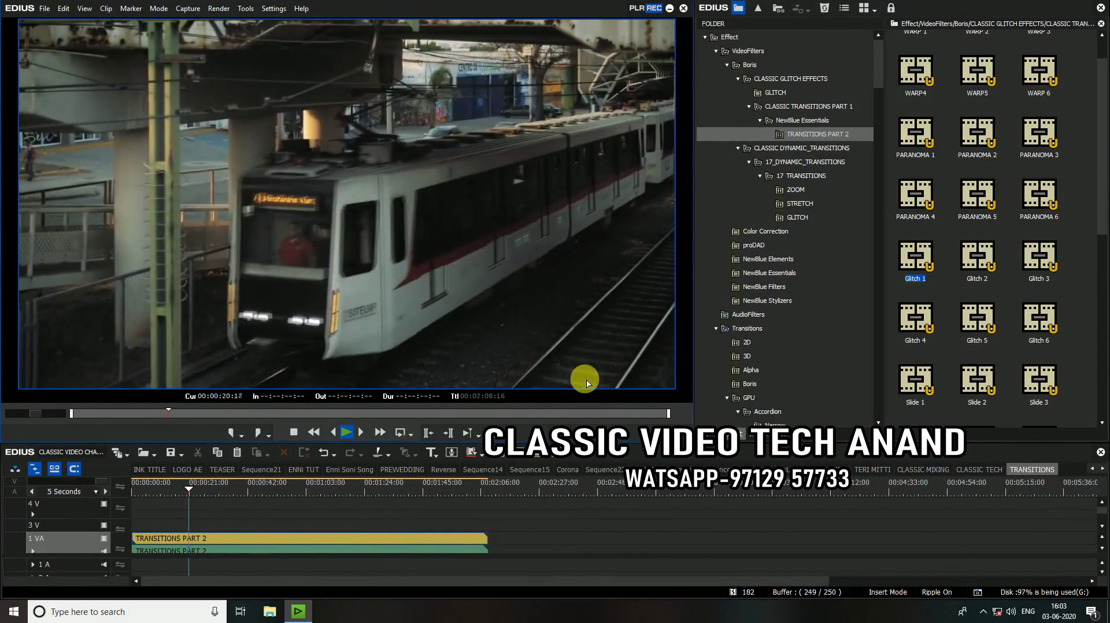
key("ctrl+minus")
key("ctrl+plus")
key("ctrl+plus")
key("ctrl+plus")
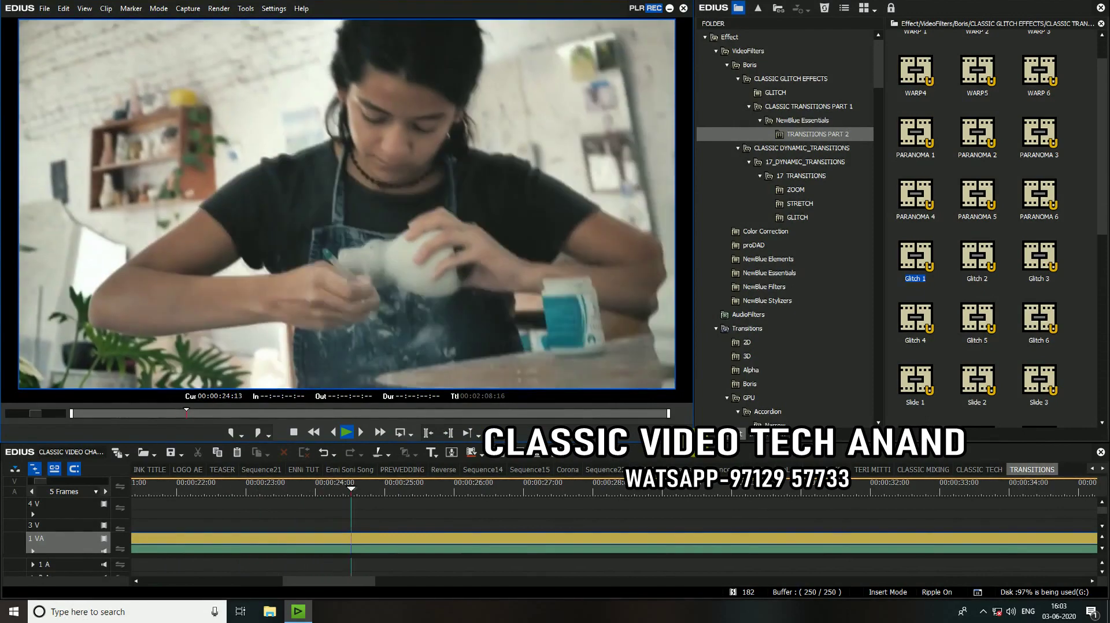
left_click_drag(694, 444, 700, 462)
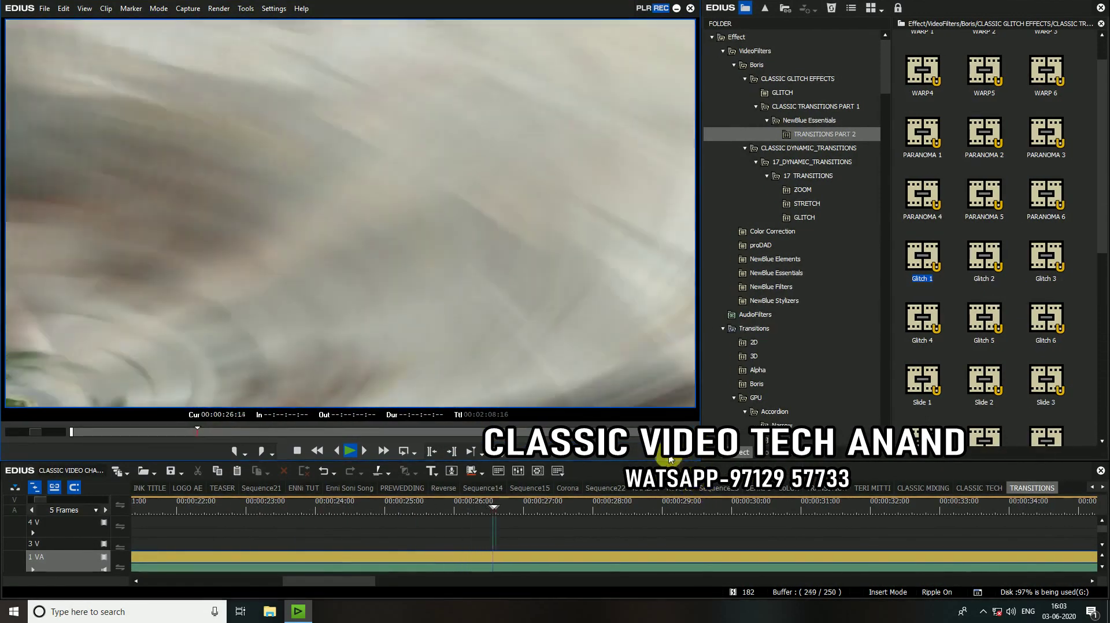
key("ctrl+minus")
key("ctrl+minus")
key("ctrl+minus")
key("ctrl+minus")
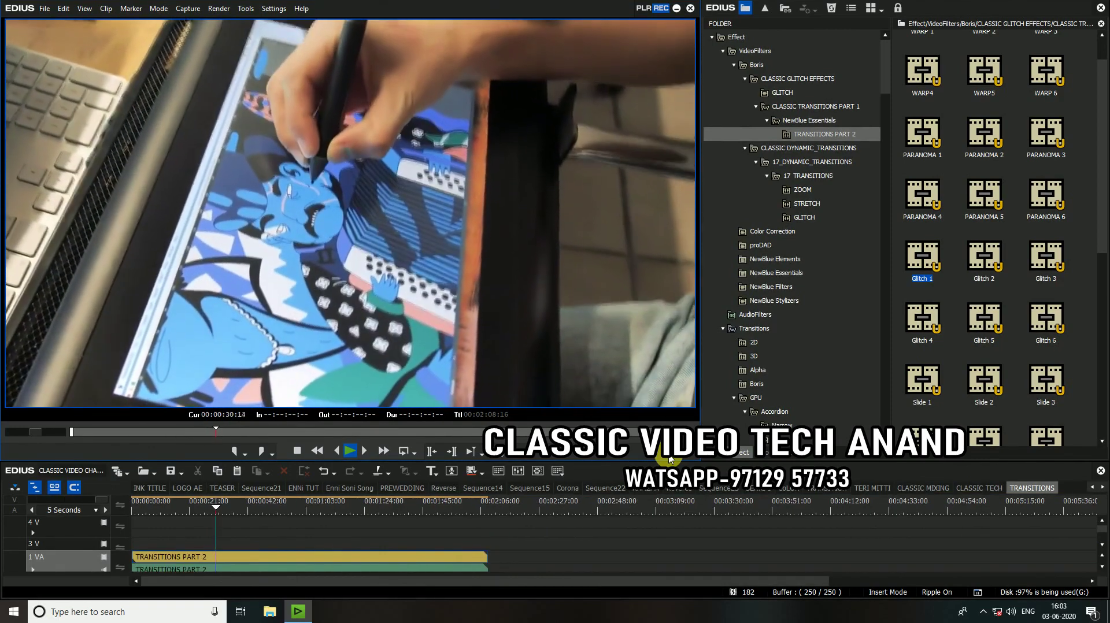
key("ctrl+plus")
key("ctrl+plus")
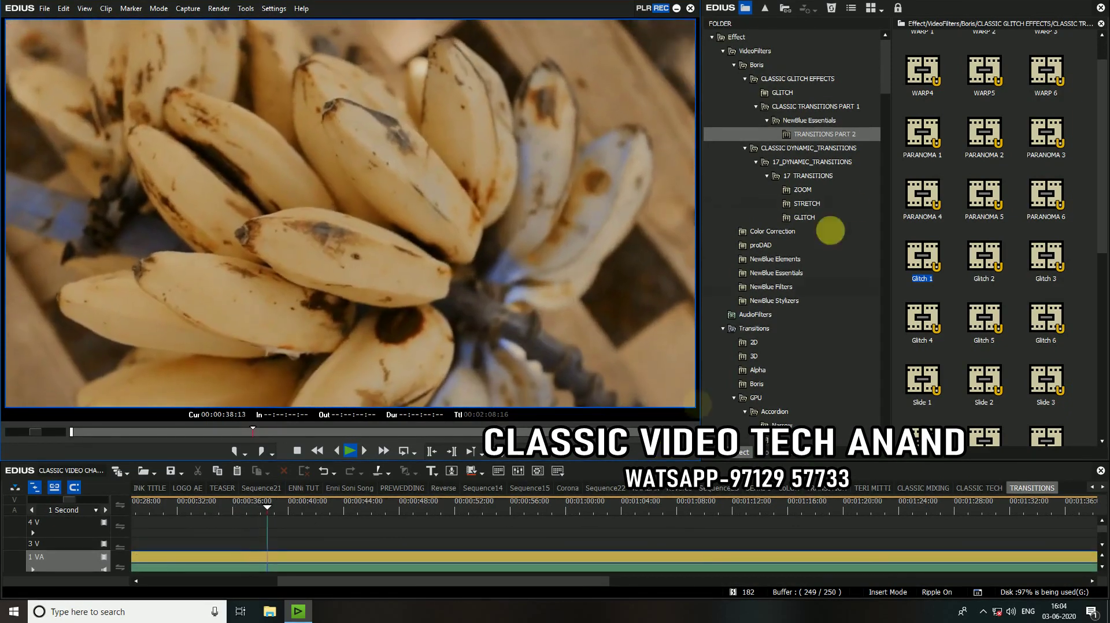
- Look through the transition presets in the Boris folders NewBlue Essentials and TRANSITIONS PART 2 while the clip plays
scroll(960, 260, "down", 6)
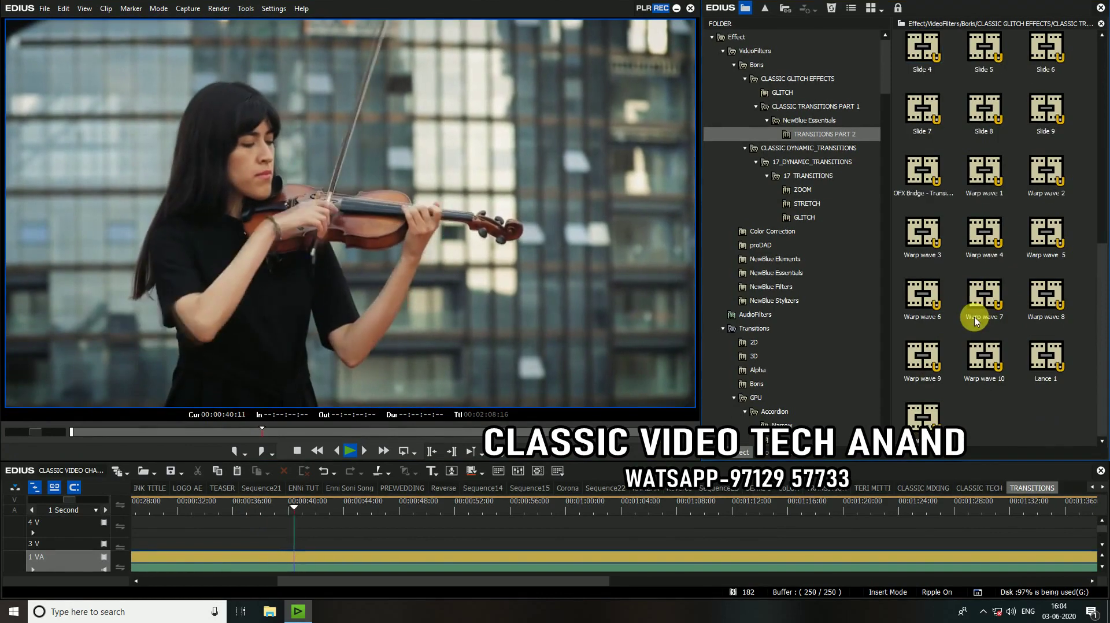
scroll(984, 297, "up", 6)
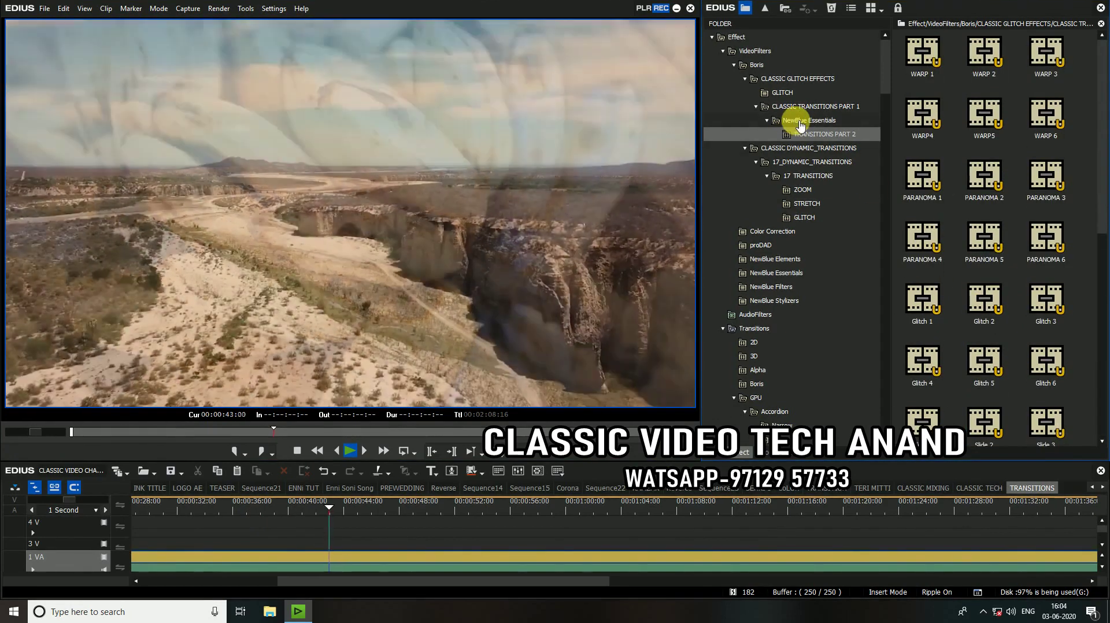
left_click(802, 122)
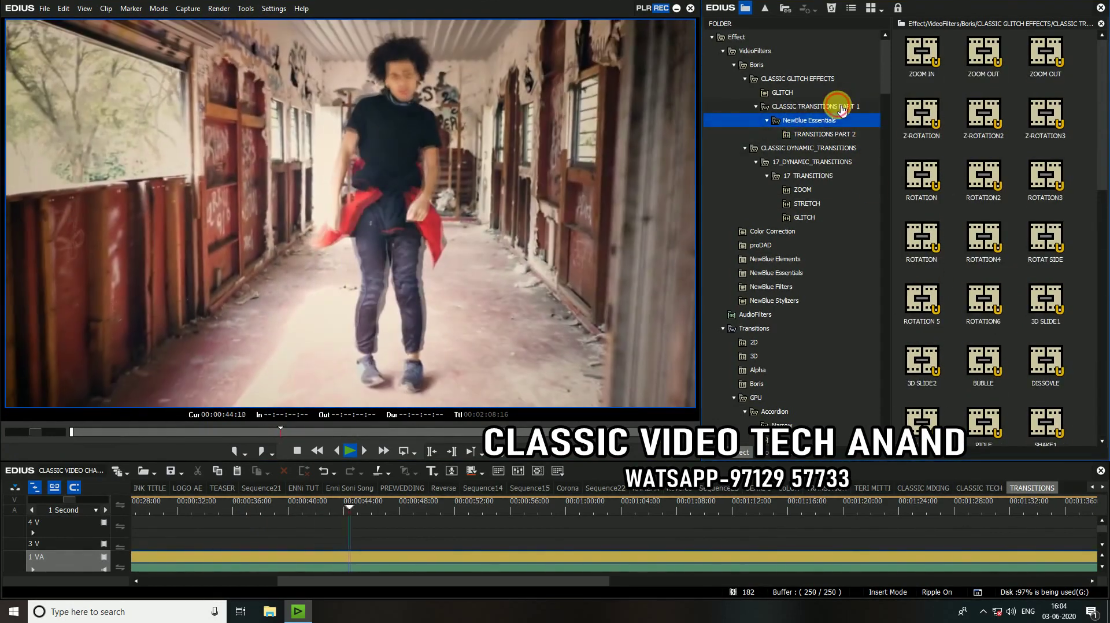
left_click(841, 107)
left_click(798, 122)
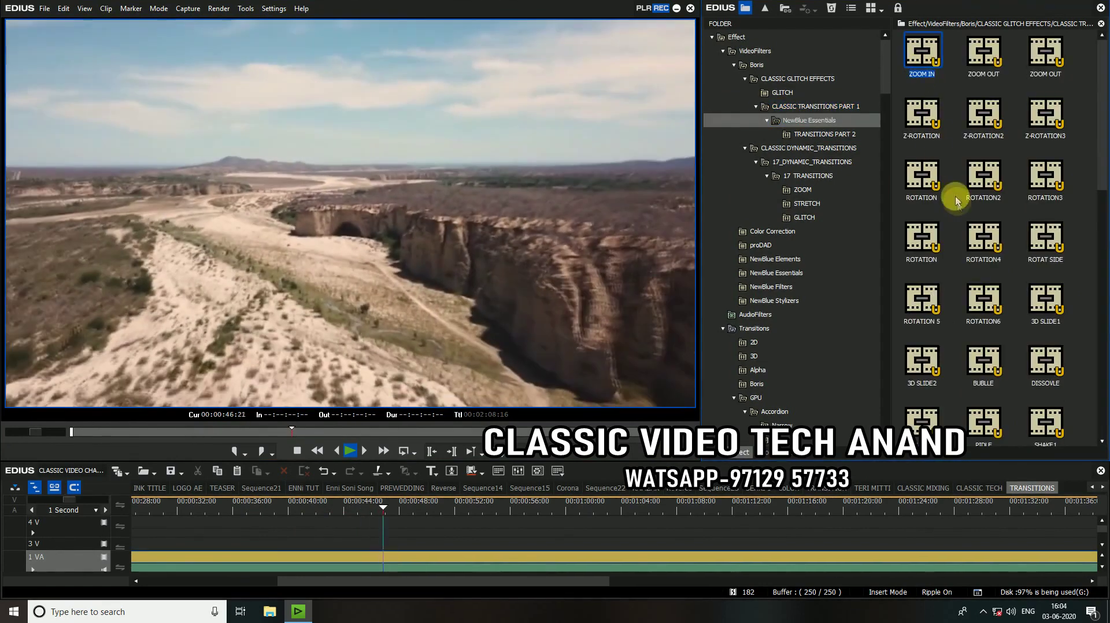
scroll(960, 198, "down", 5)
left_click(977, 159)
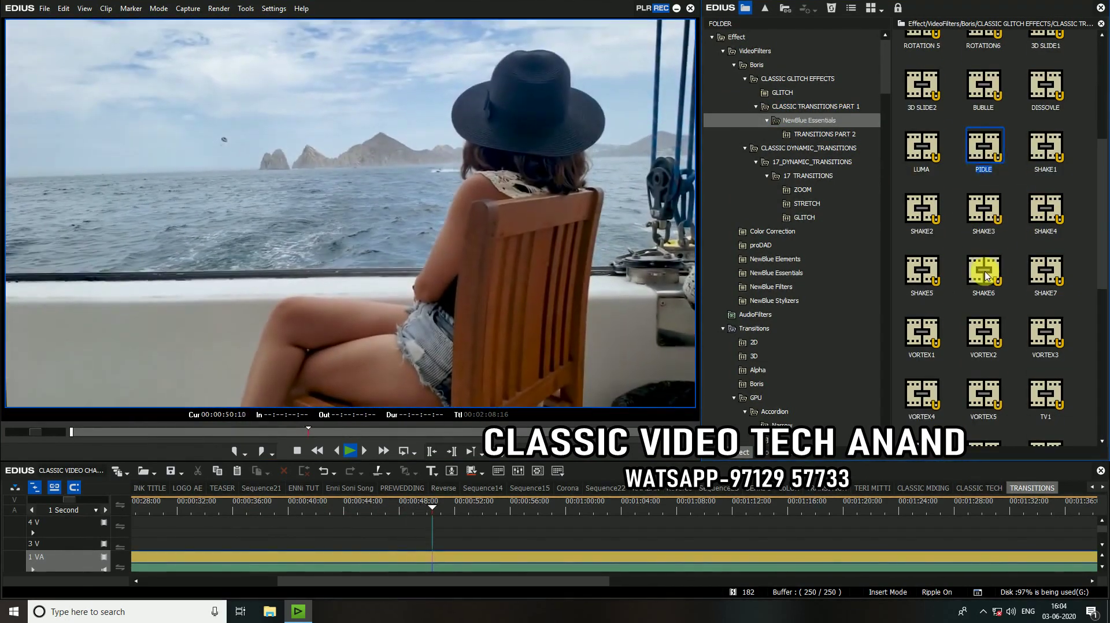
left_click(986, 273)
scroll(991, 342, "down", 5)
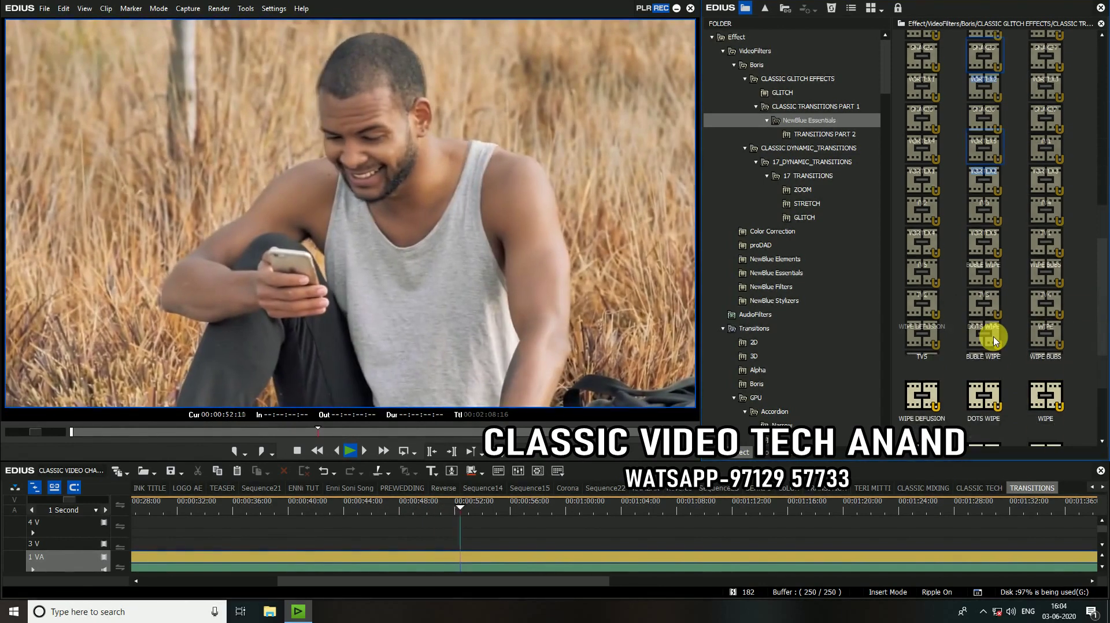
left_click(1050, 194)
left_click(1001, 190)
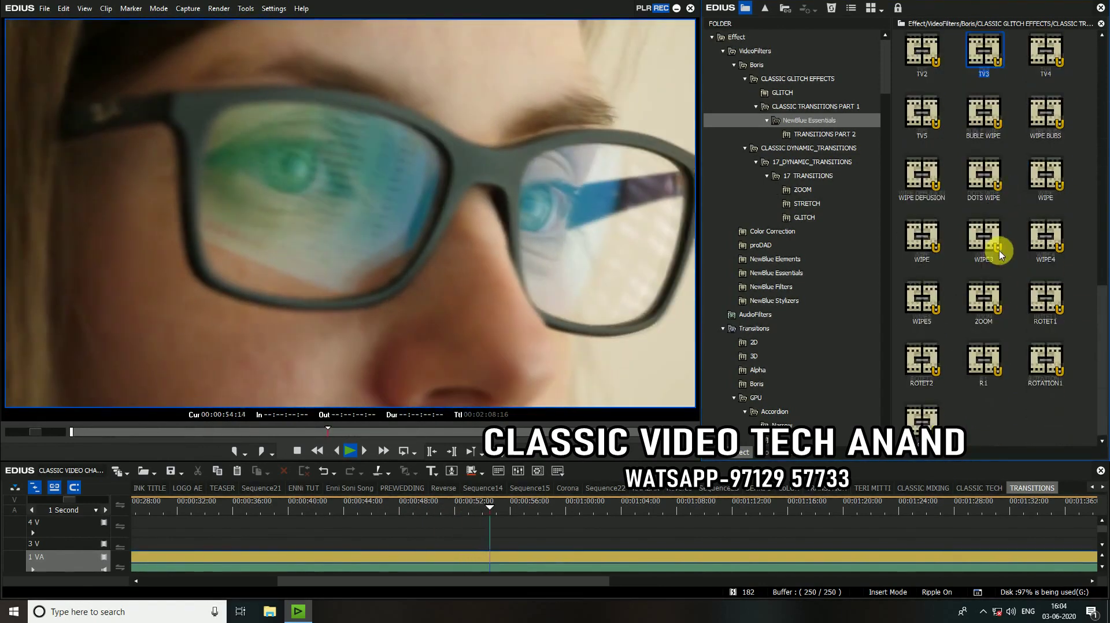
scroll(999, 251, "down", 3)
left_click(827, 135)
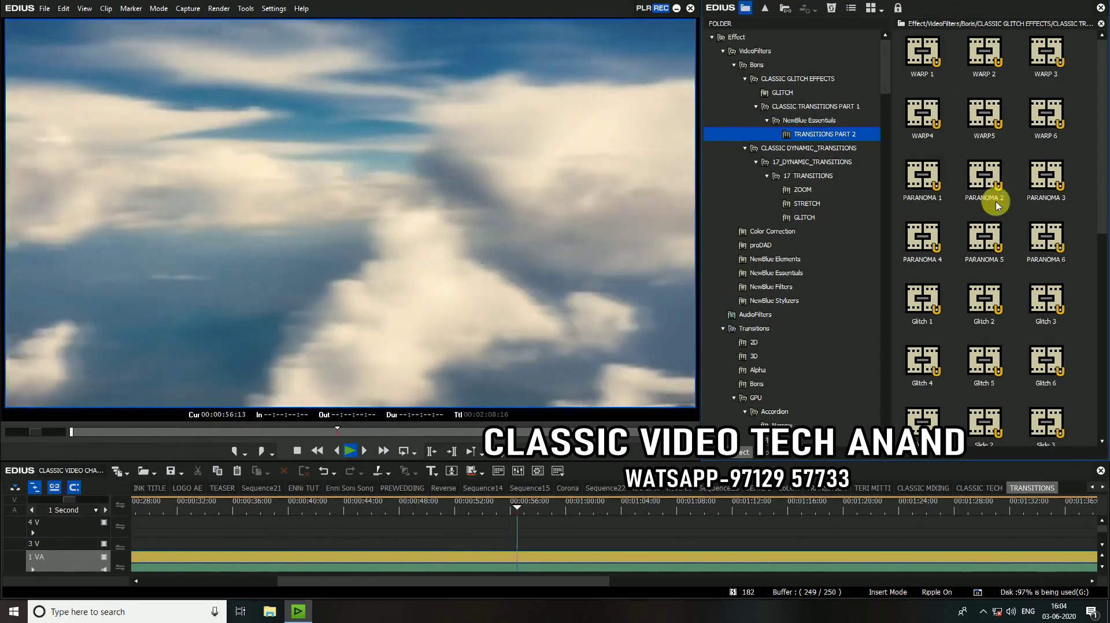
scroll(990, 241, "down", 8)
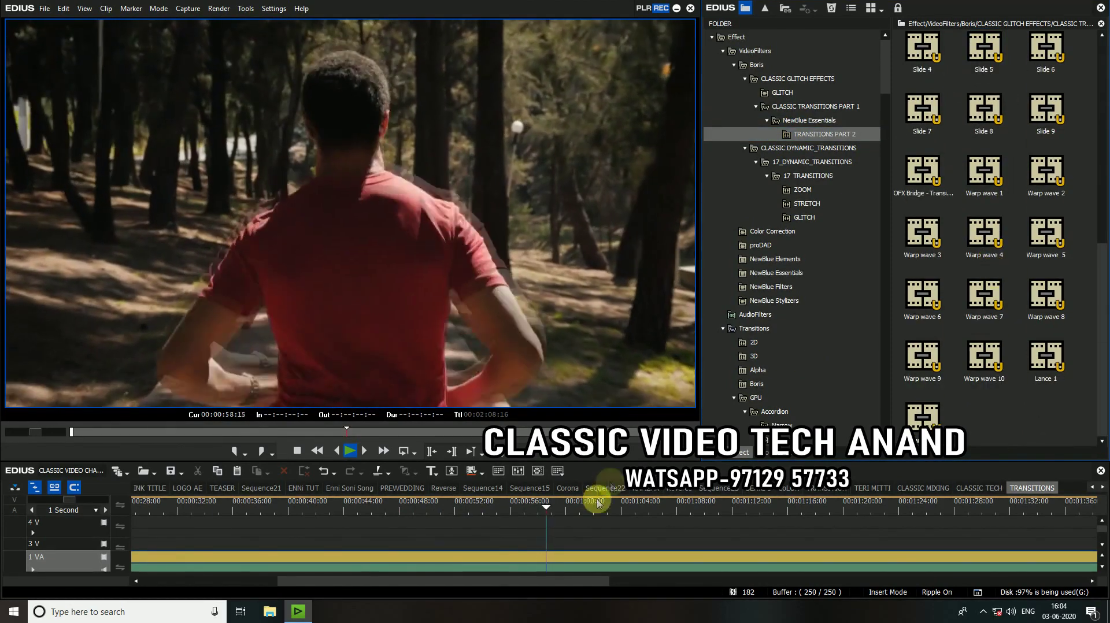
scroll(690, 514, "down", 1)
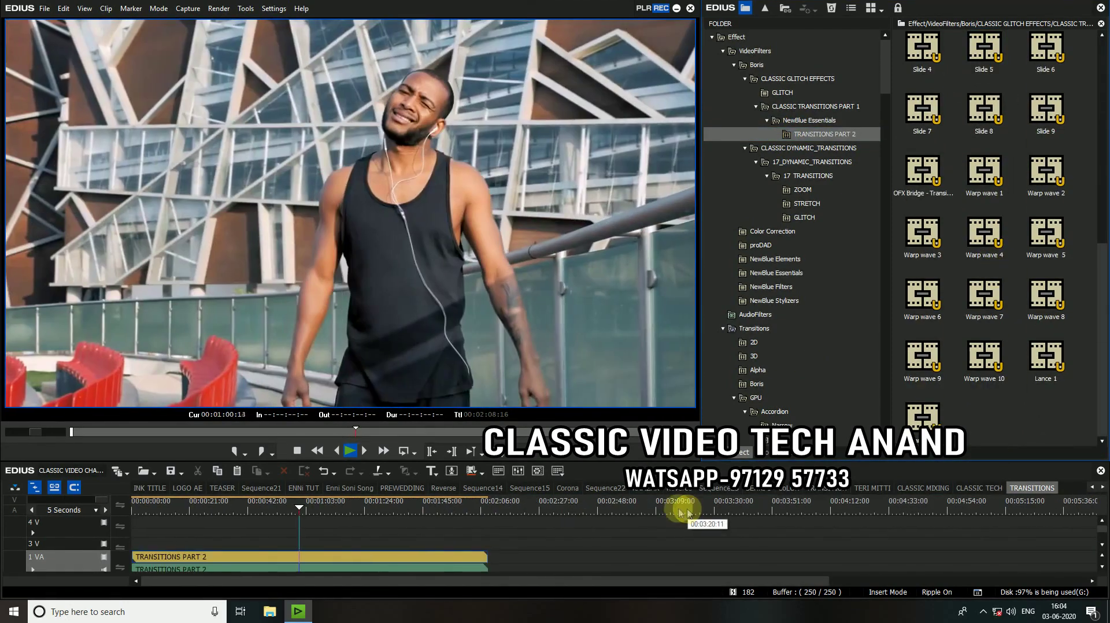
scroll(617, 508, "up", 1)
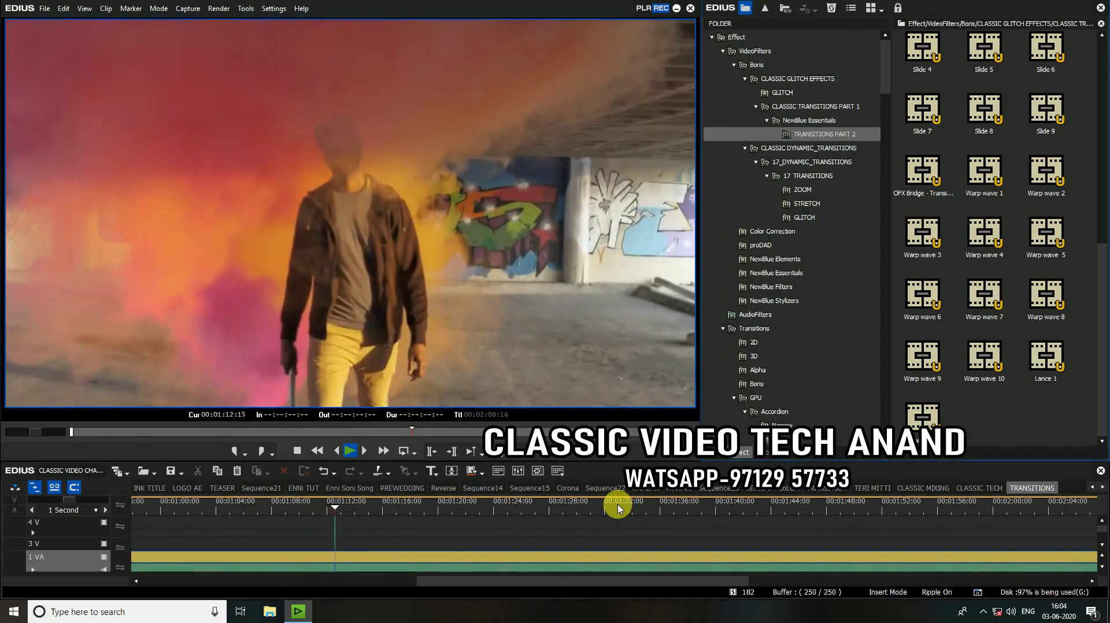
scroll(617, 509, "down", 1)
scroll(540, 533, "down", 1)
scroll(543, 570, "up", 2)
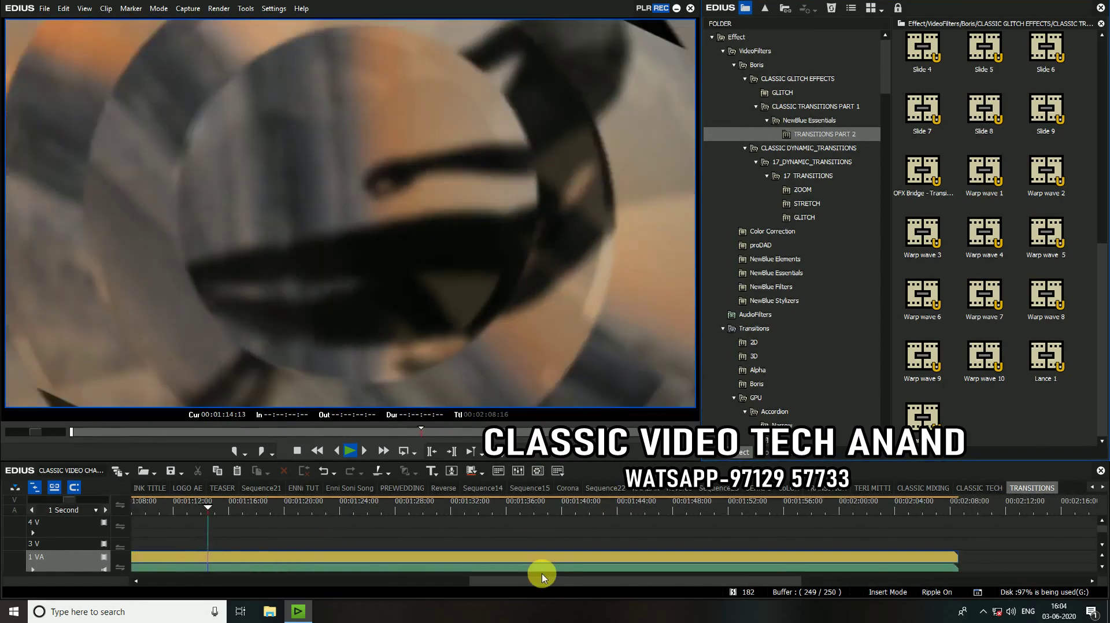
scroll(536, 569, "down", 2)
scroll(508, 517, "up", 3)
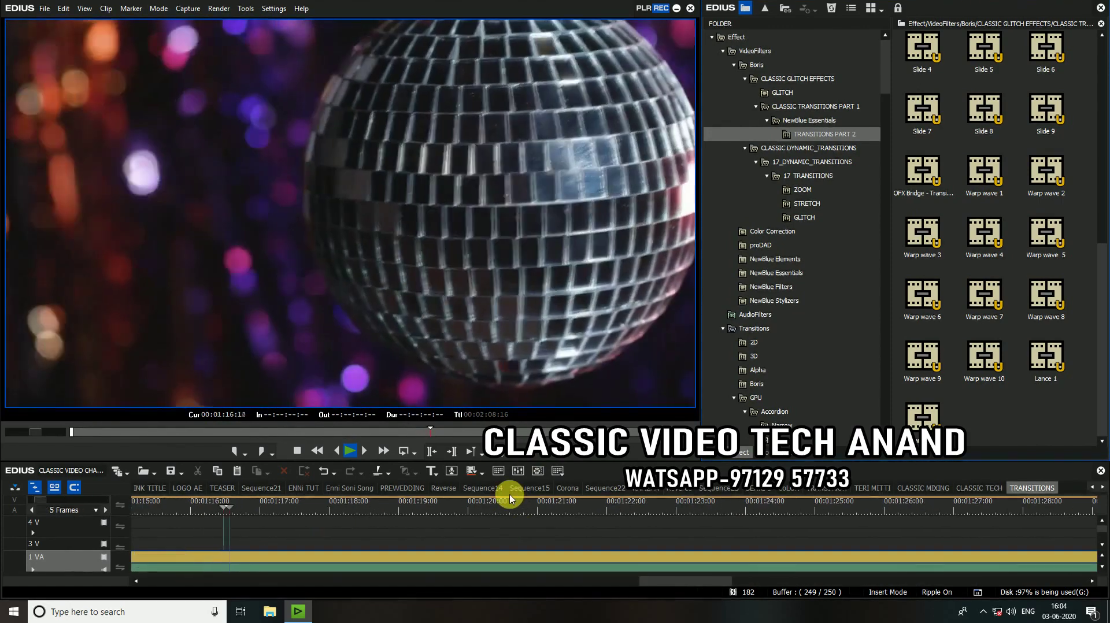
- Examine the Warp wave, Slide, Glitch, PARANOMA and WARP presets in the TRANSITIONS PART 2 folder during clip playback
scroll(510, 500, "down", 2)
scroll(510, 501, "up", 2)
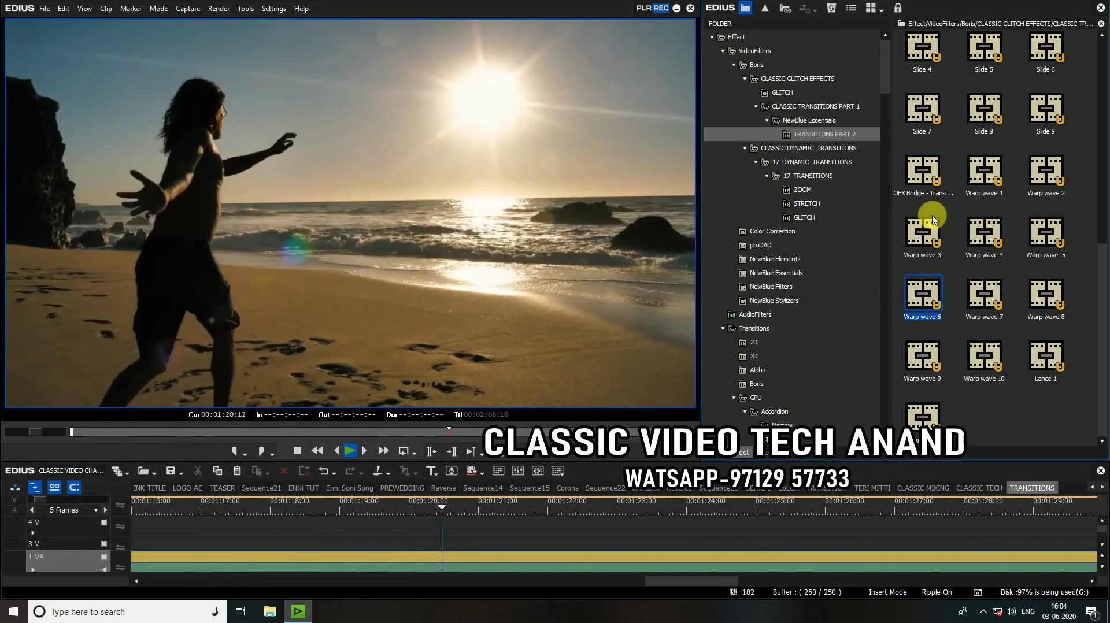
left_click(924, 230)
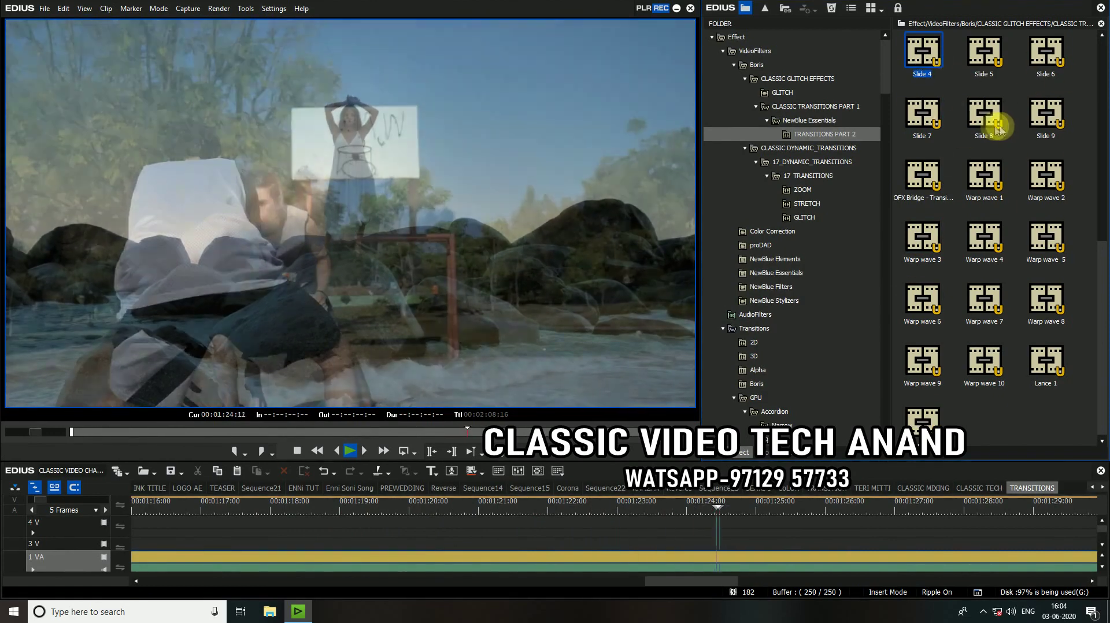
scroll(1097, 277, "up", 5)
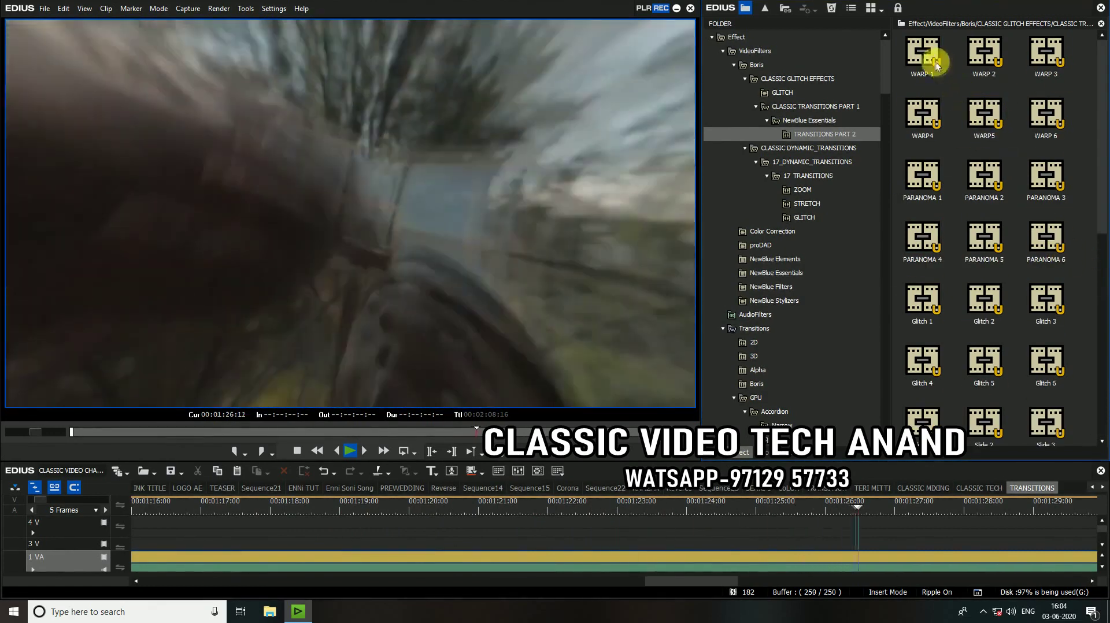
scroll(982, 214, "down", 2)
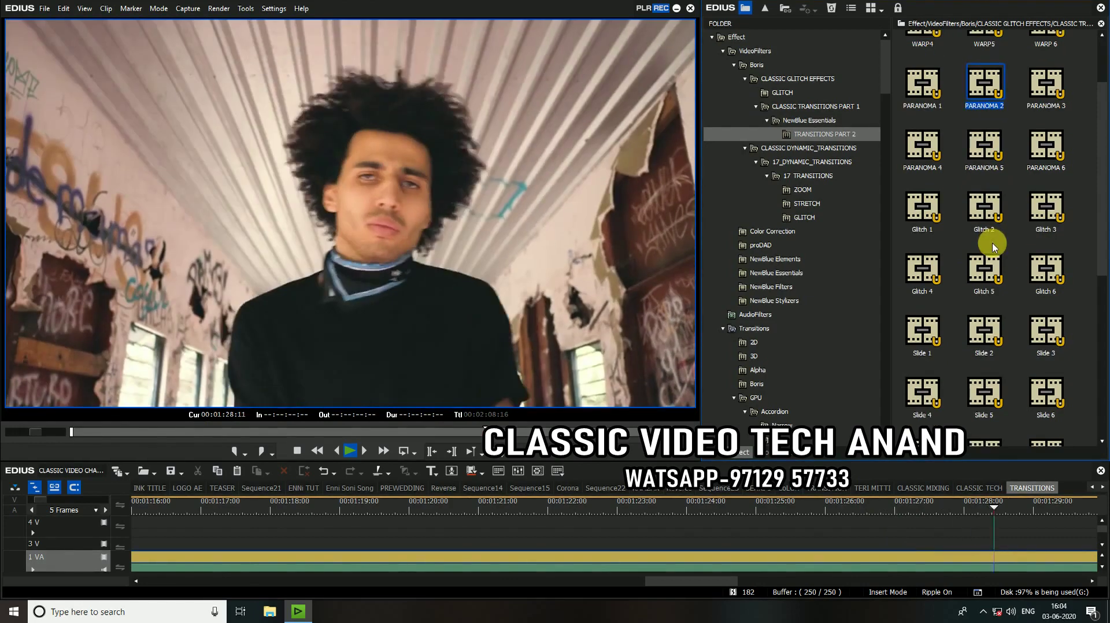
left_click(983, 217)
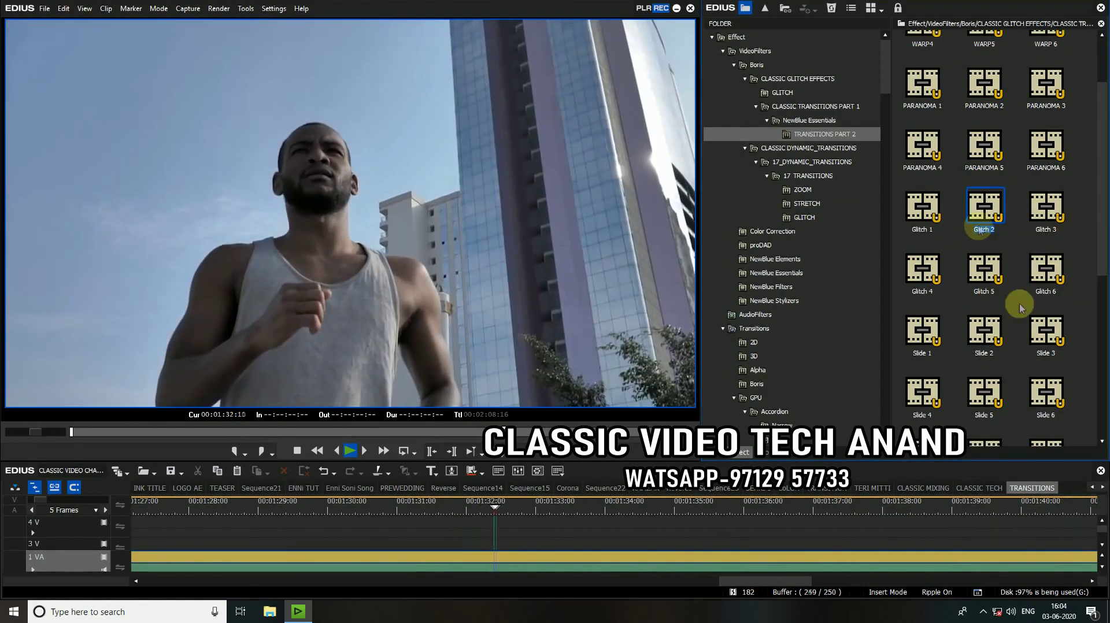
key("ctrl+minus")
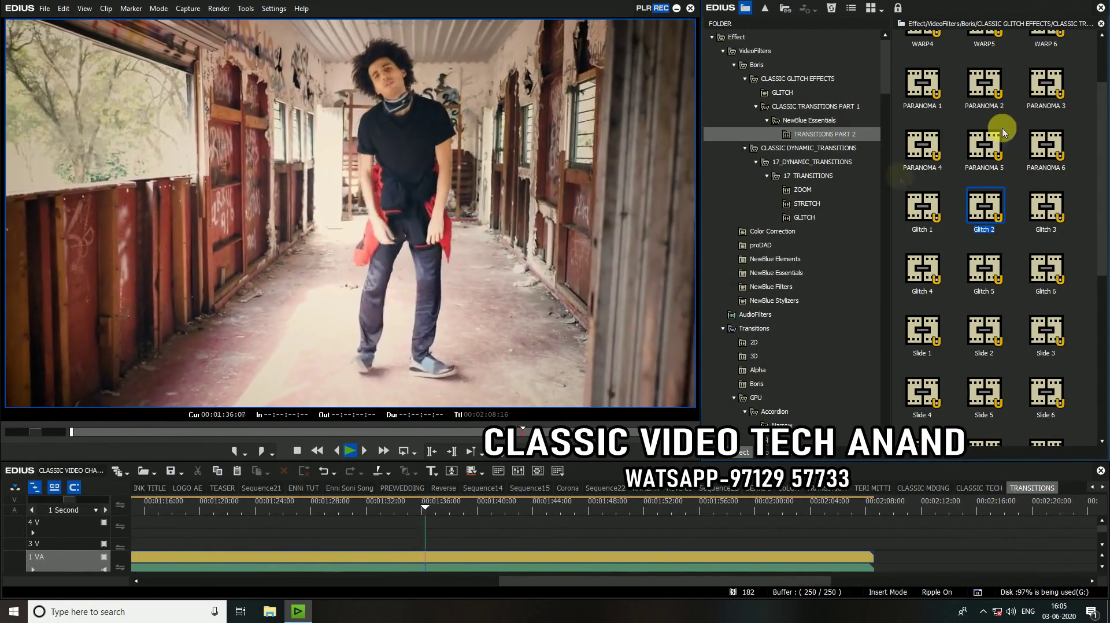
left_click_drag(1099, 270, 1104, 177)
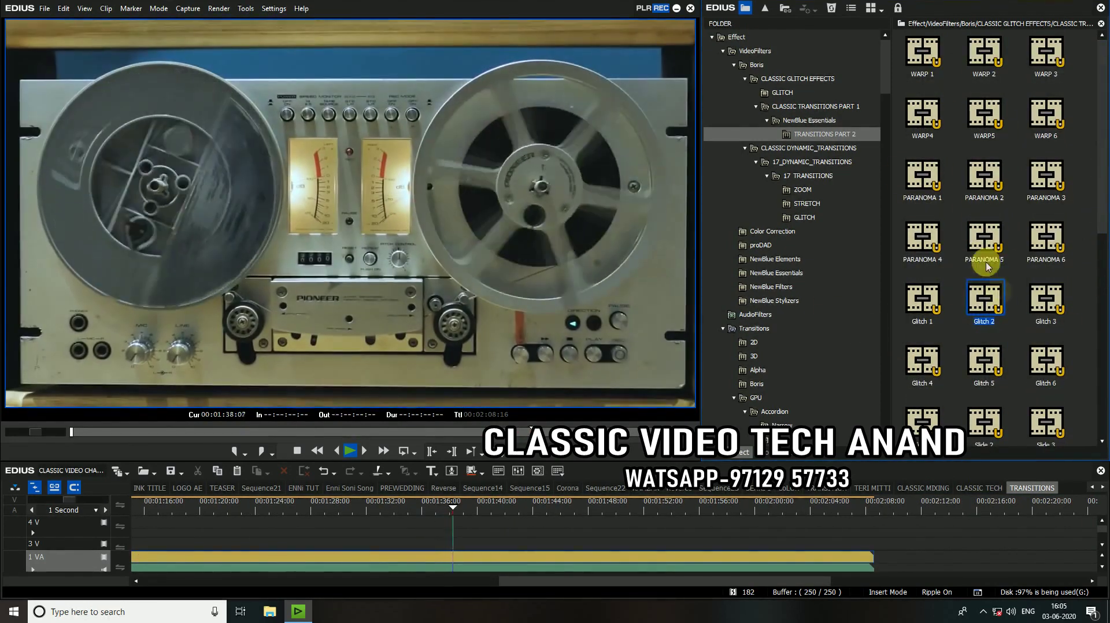
scroll(702, 515, "down", 4)
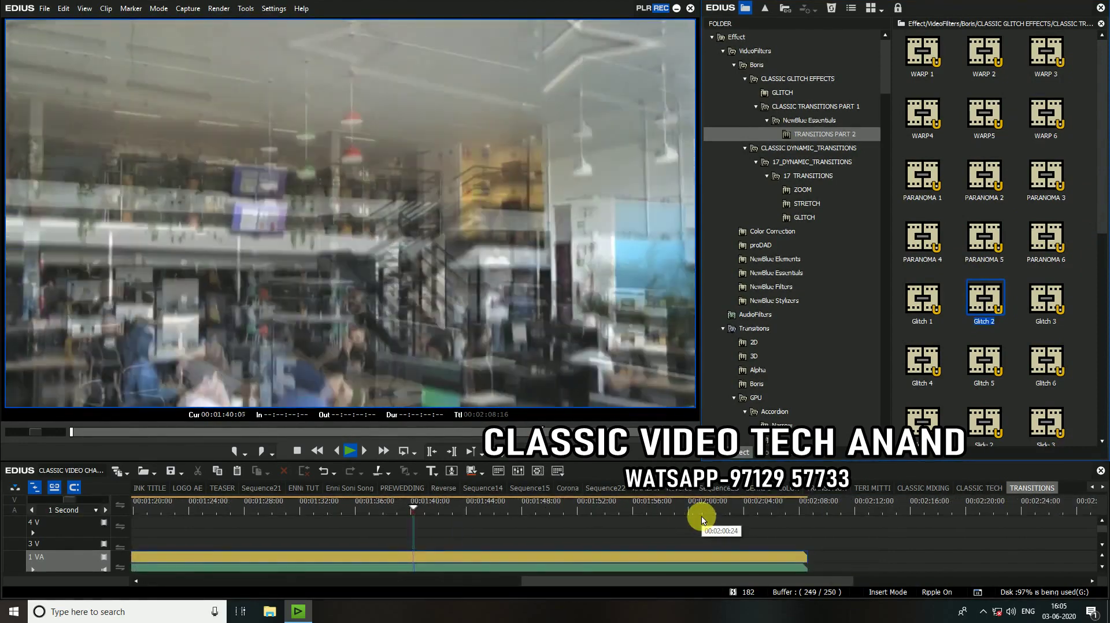
scroll(702, 516, "down", 1)
scroll(635, 497, "up", 4)
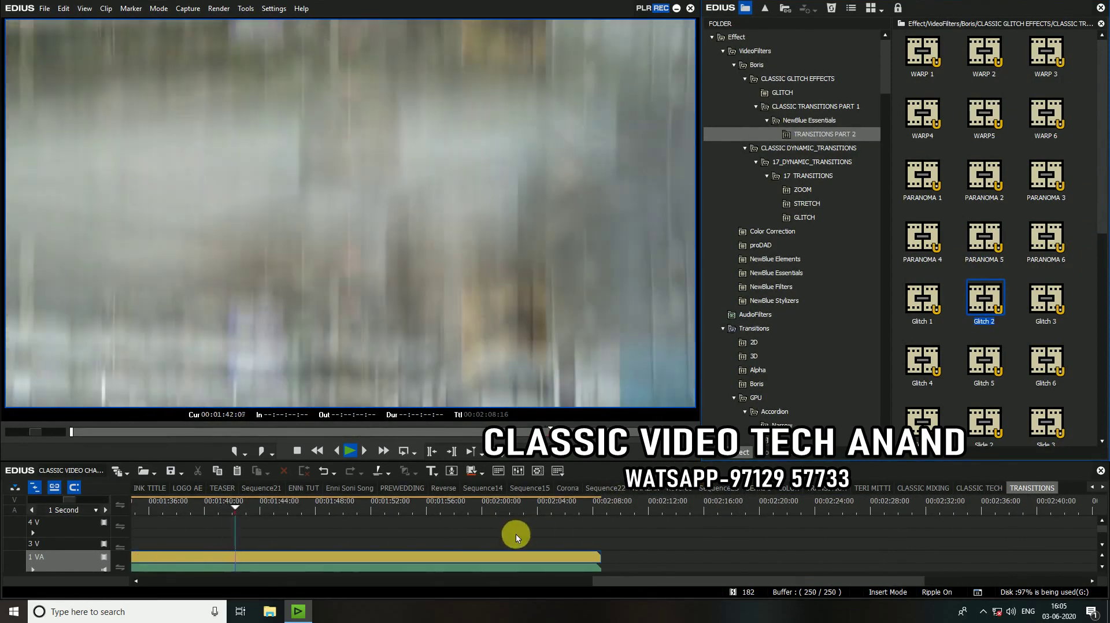
scroll(411, 548, "down", 3)
scroll(404, 550, "up", 3)
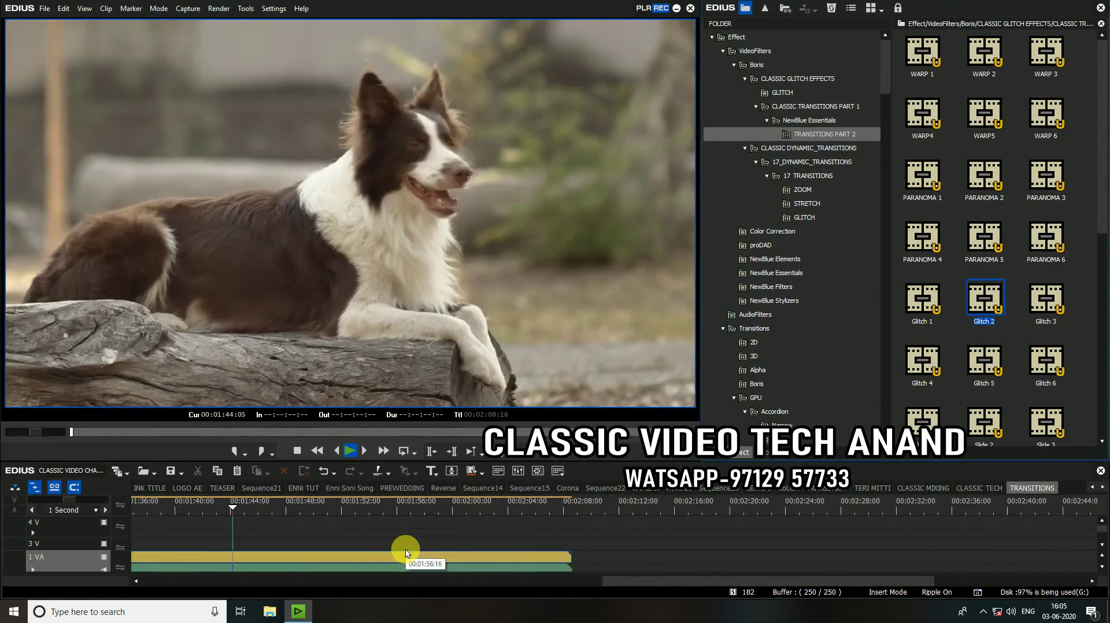
scroll(421, 550, "down", 2)
scroll(454, 544, "up", 1)
scroll(453, 544, "down", 1)
scroll(453, 544, "up", 1)
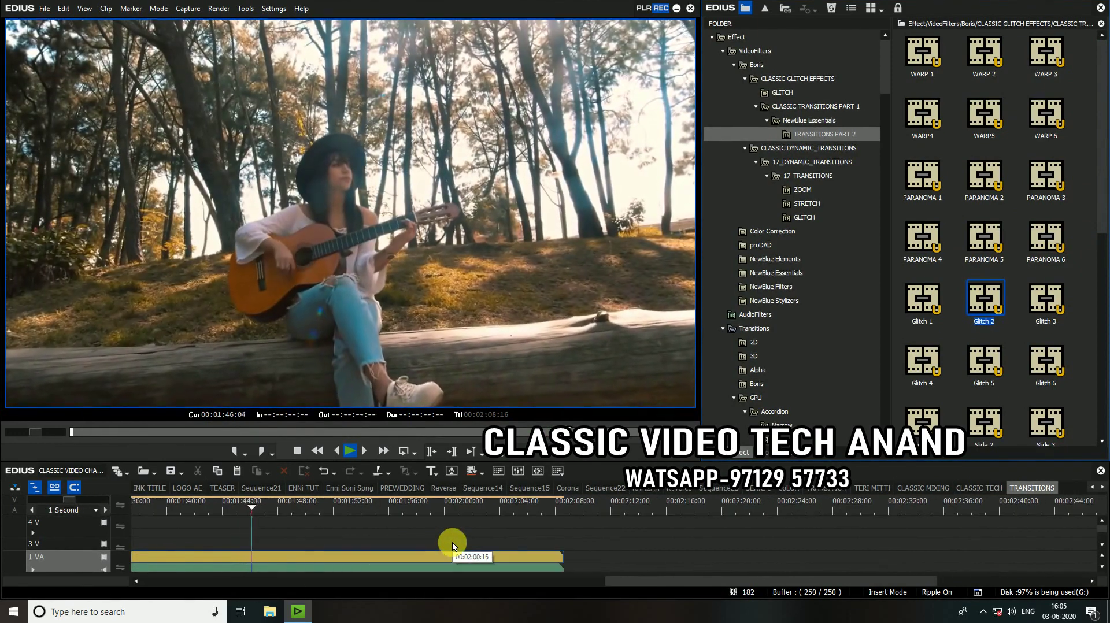
scroll(453, 545, "down", 1)
scroll(452, 540, "up", 1)
scroll(452, 536, "down", 1)
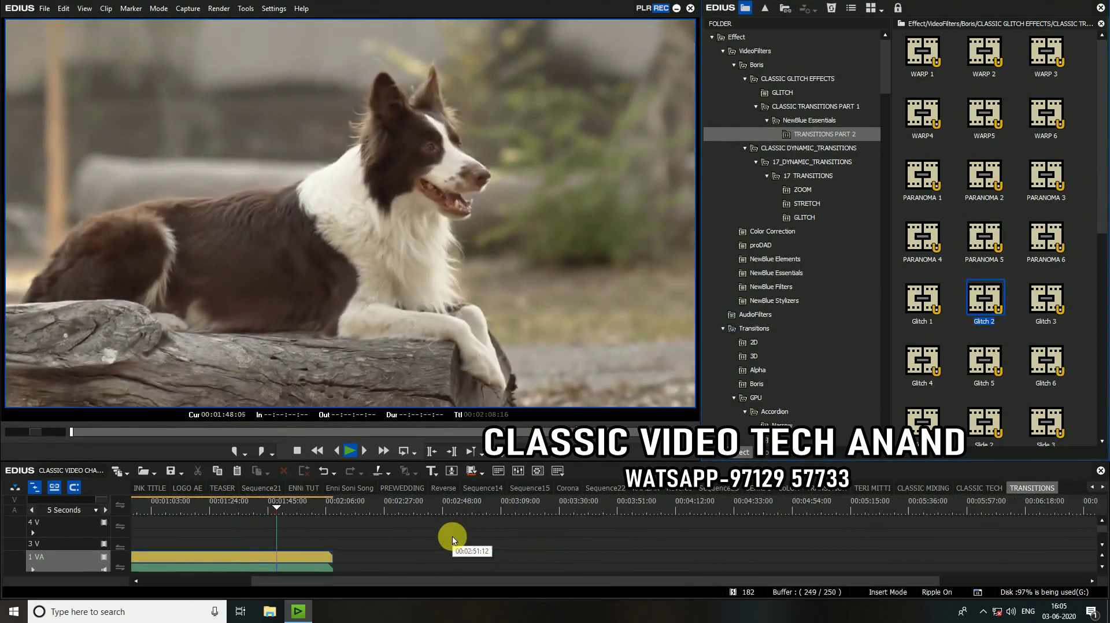
scroll(453, 525, "up", 1)
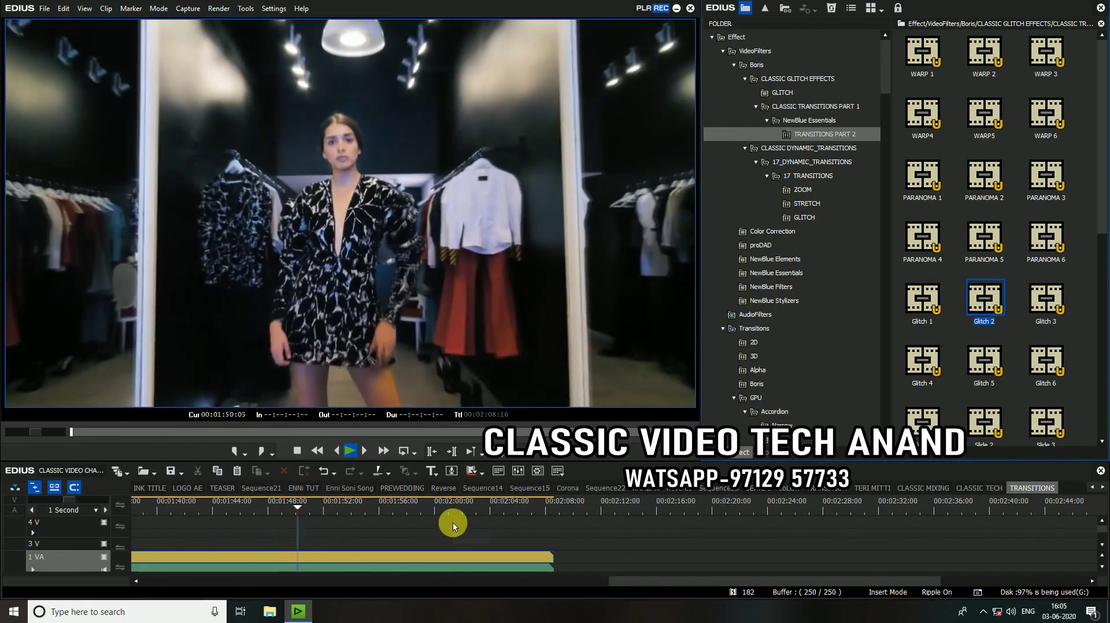
scroll(453, 524, "down", 1)
scroll(453, 525, "up", 2)
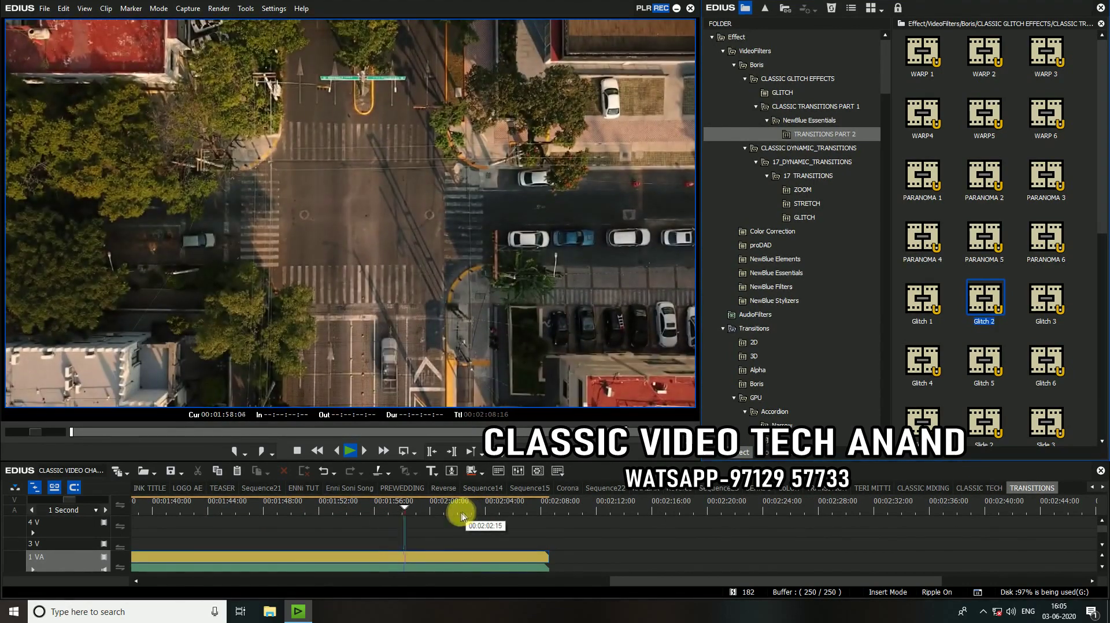
scroll(494, 506, "up", 2)
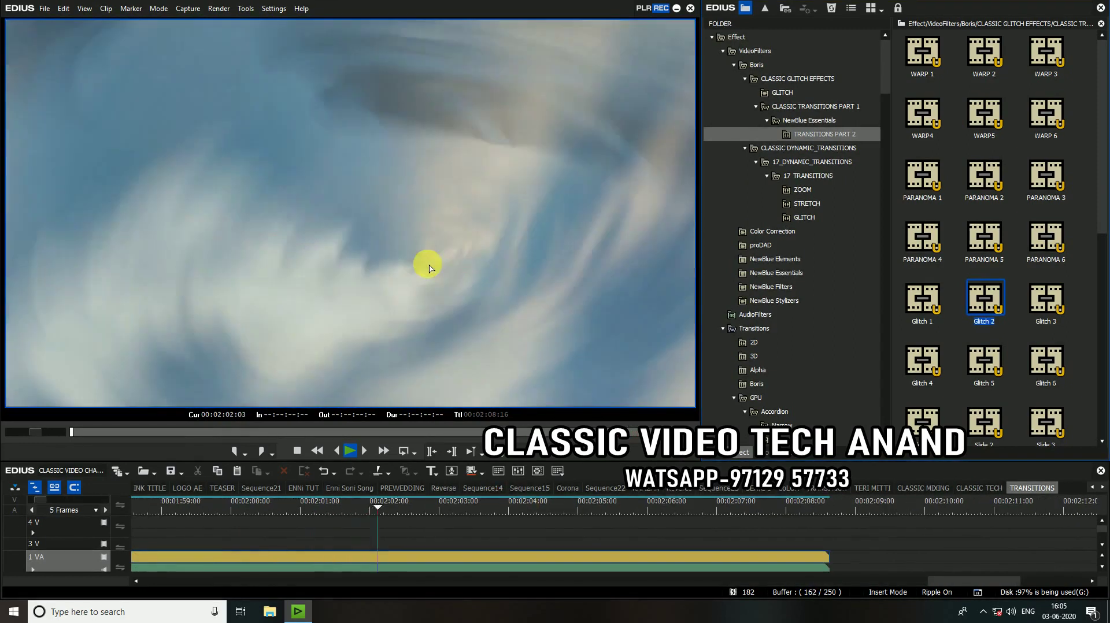
scroll(578, 498, "down", 4)
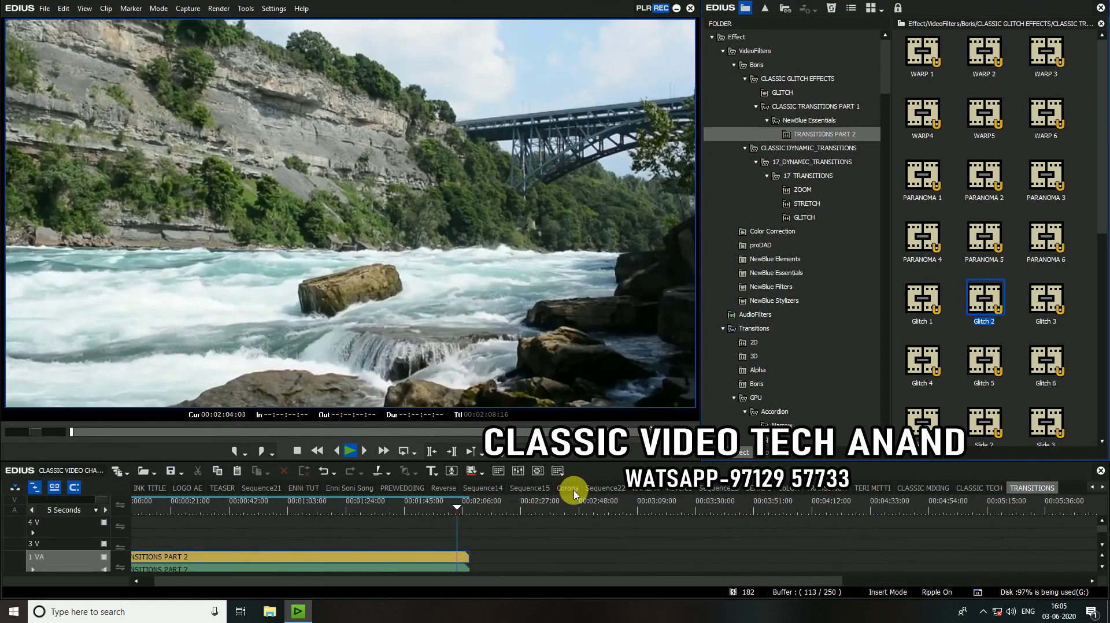
scroll(575, 497, "up", 2)
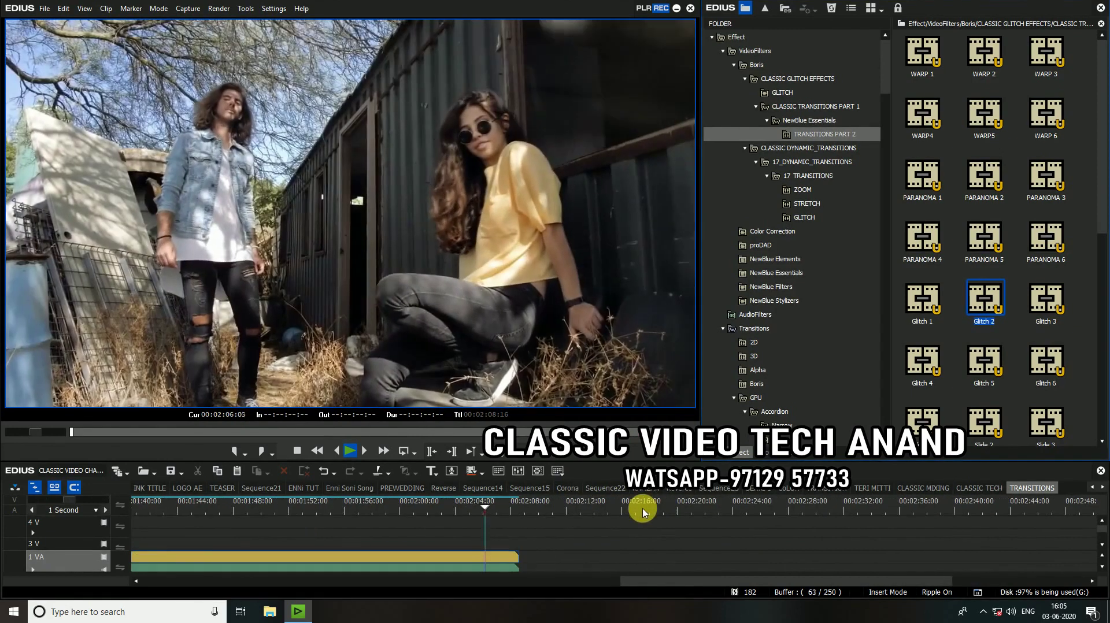
scroll(643, 513, "down", 2)
scroll(642, 514, "up", 4)
scroll(642, 514, "down", 2)
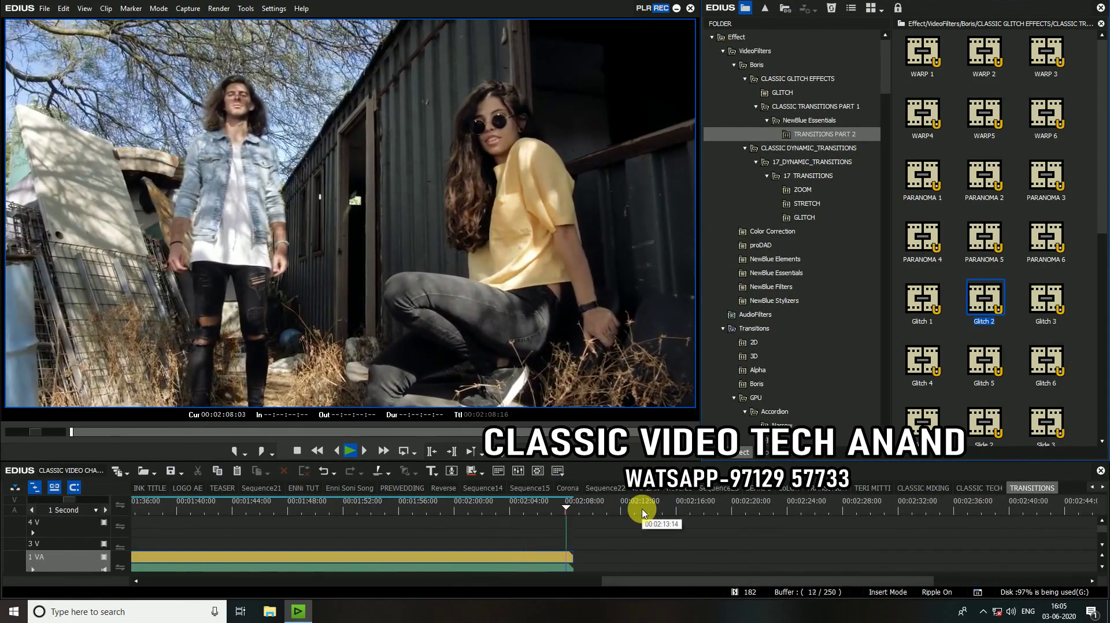
- Minimize EDIUS to return to the Windows desktop
left_click(676, 9)
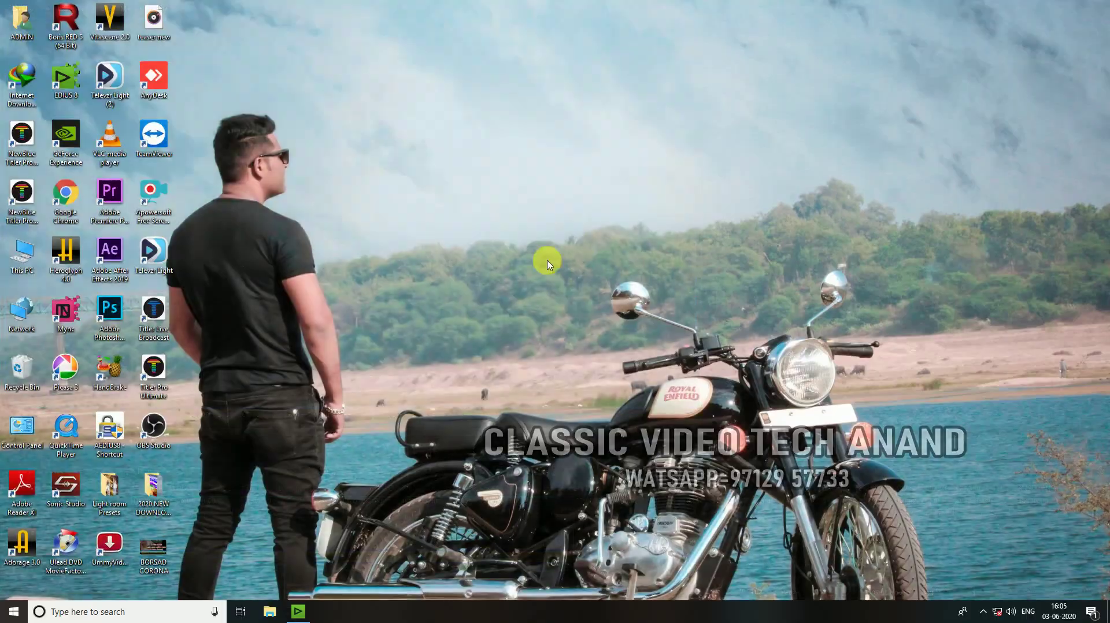
right_click(510, 216)
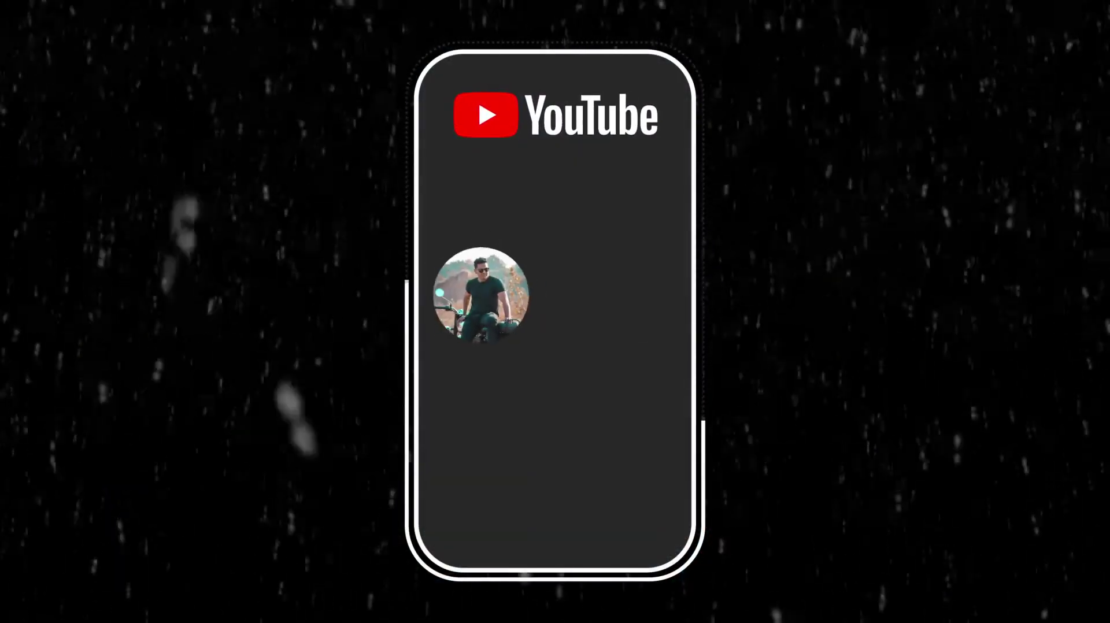